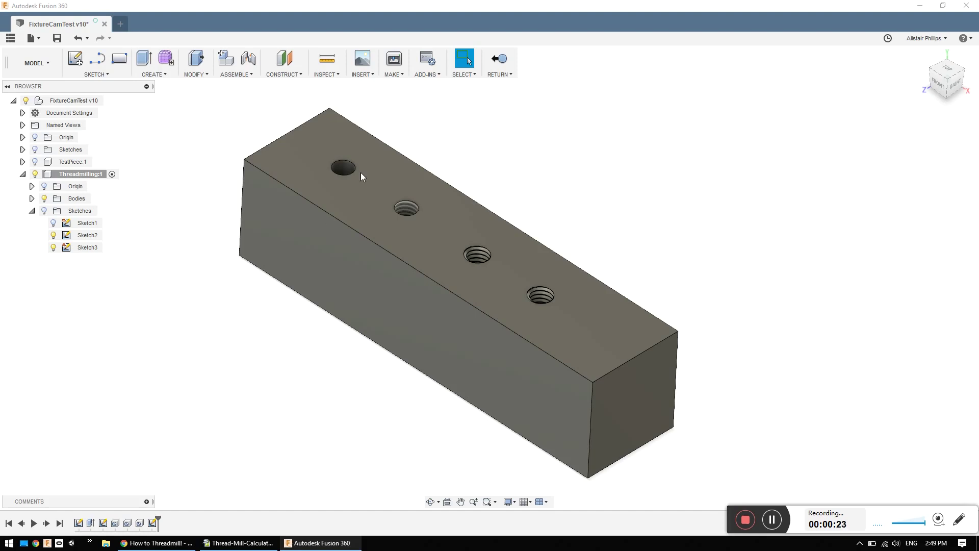
Review the settings of the feature that makes the plain 5 mm hole at the block's far end.
{"action": "left_click", "coordinate": [343, 174]}
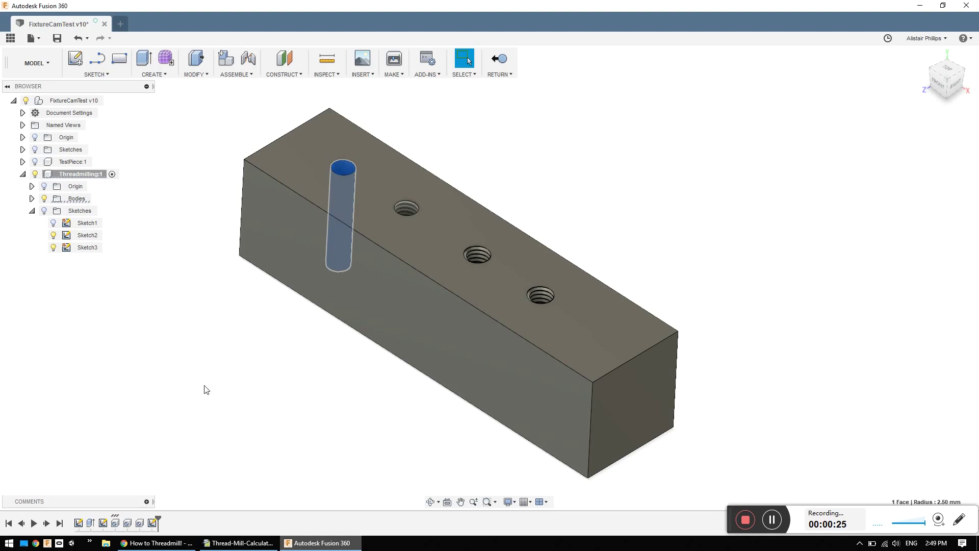
{"action": "right_click", "coordinate": [116, 523]}
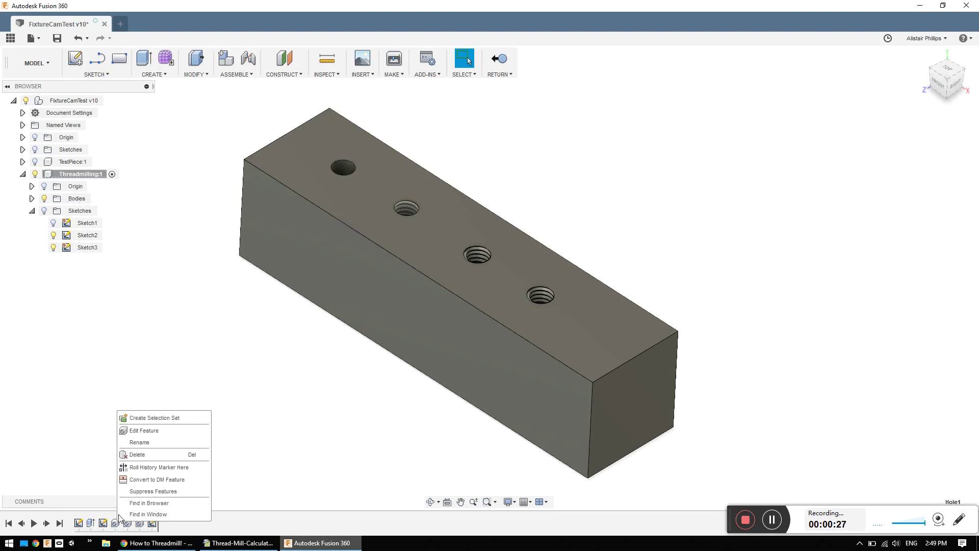
{"action": "left_click", "coordinate": [129, 430]}
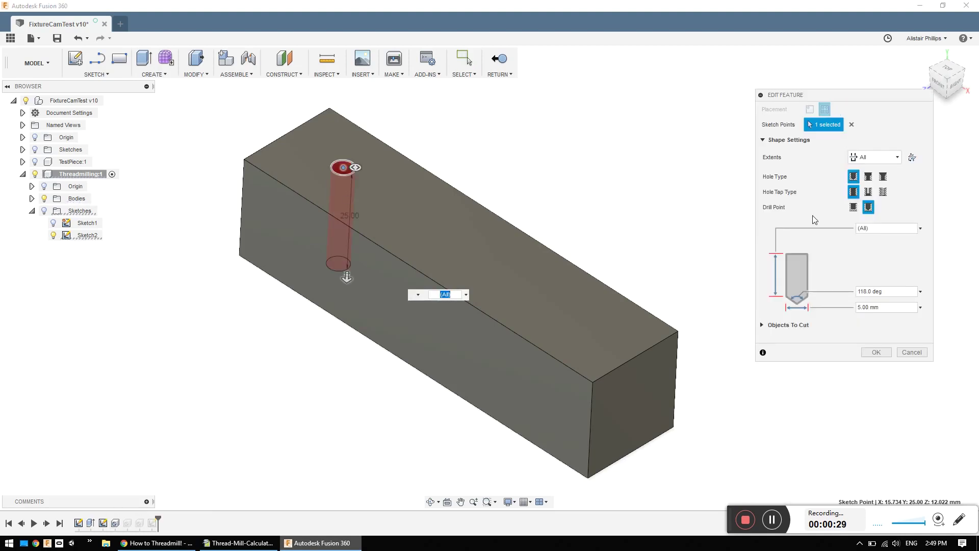
{"action": "left_click", "coordinate": [875, 352]}
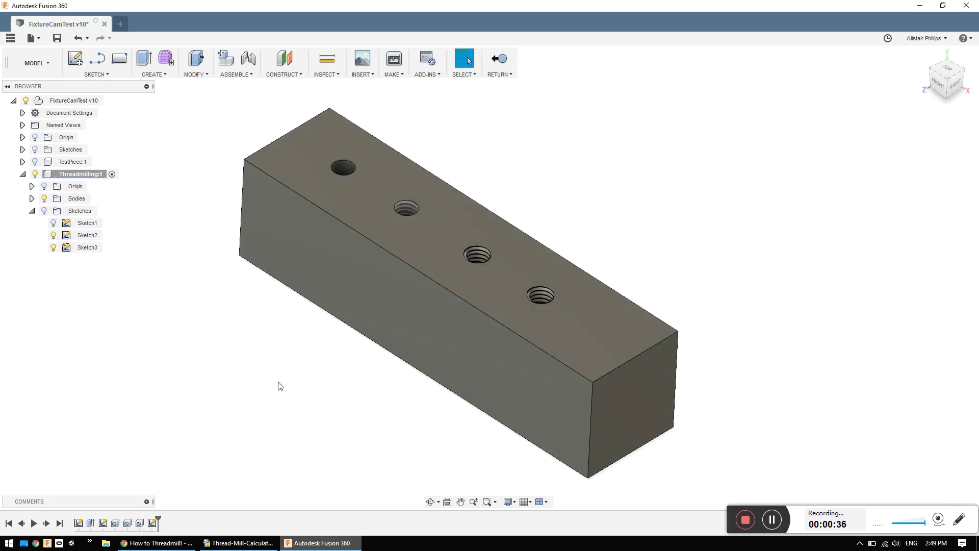
Review the thread settings of the second hole's feature, including its Modeled option.
{"action": "left_click", "coordinate": [128, 526]}
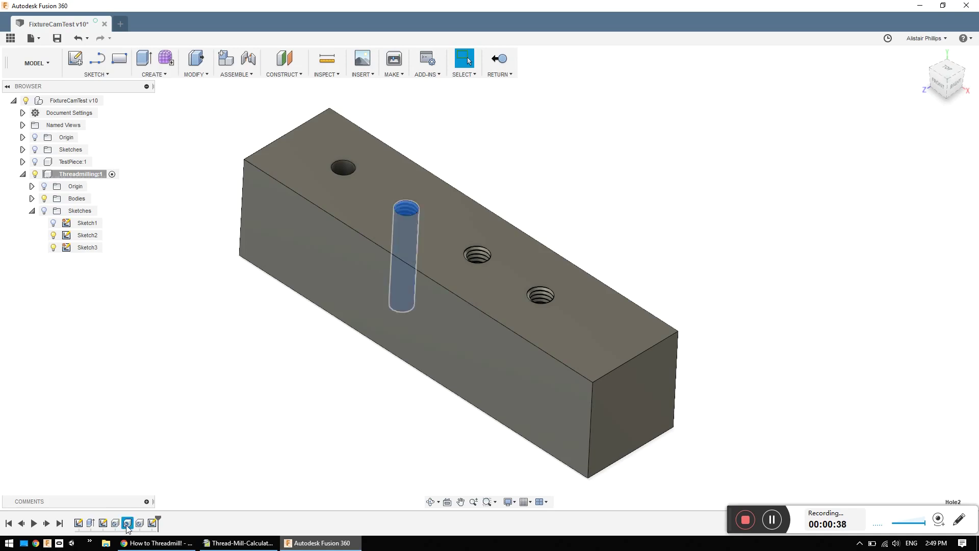
{"action": "right_click", "coordinate": [127, 526]}
{"action": "left_click", "coordinate": [151, 435]}
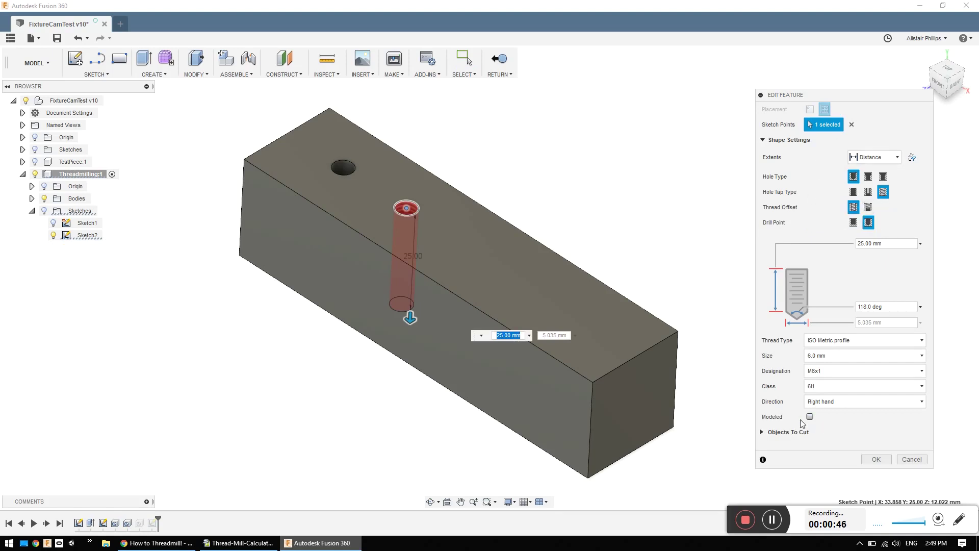
{"action": "left_click", "coordinate": [876, 459]}
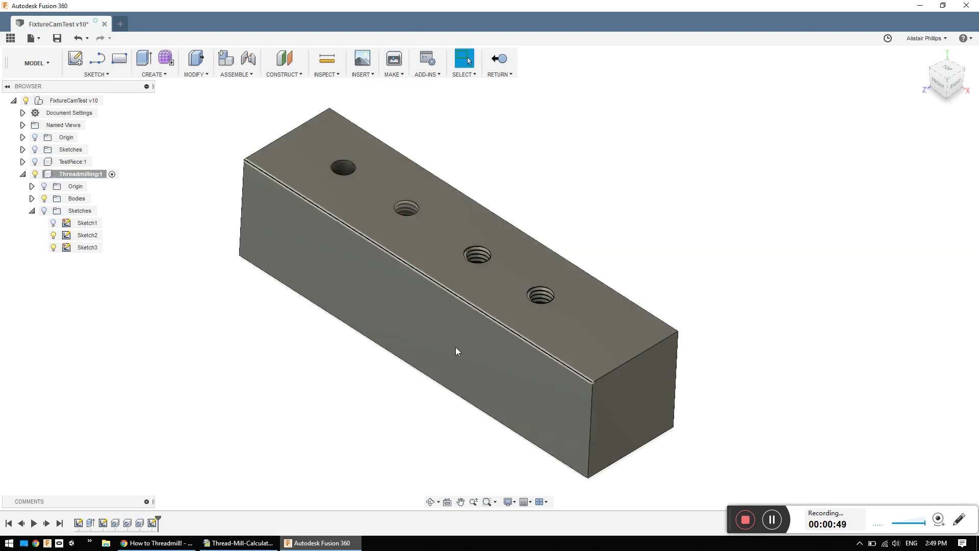
Review the thread settings of the feature that makes the last two holes, including its Modeled option.
{"action": "right_click", "coordinate": [142, 524]}
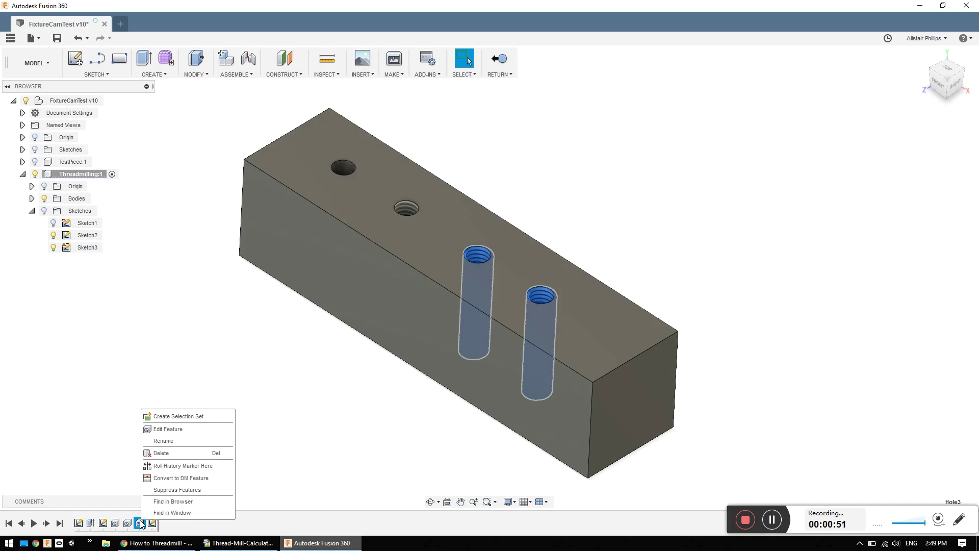
{"action": "left_click", "coordinate": [183, 432]}
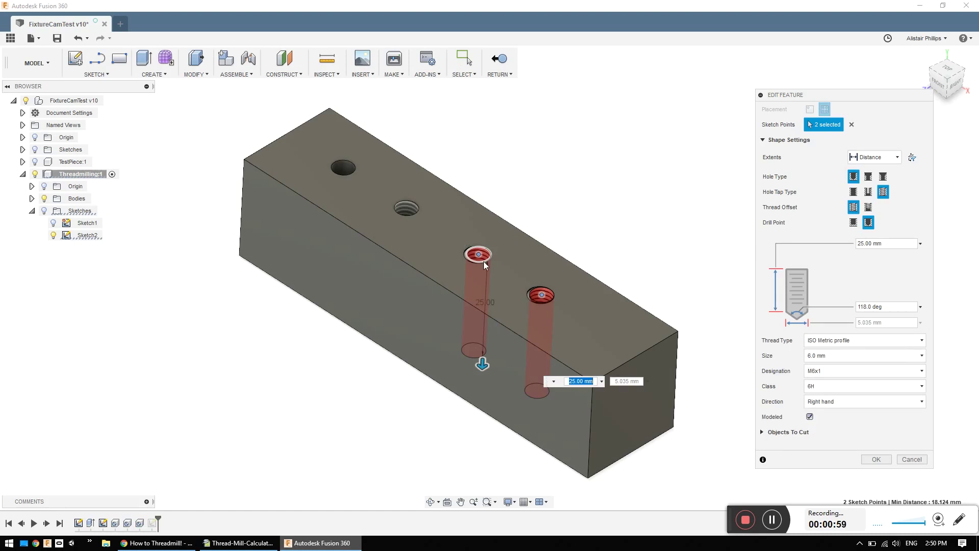
{"action": "left_click", "coordinate": [876, 460]}
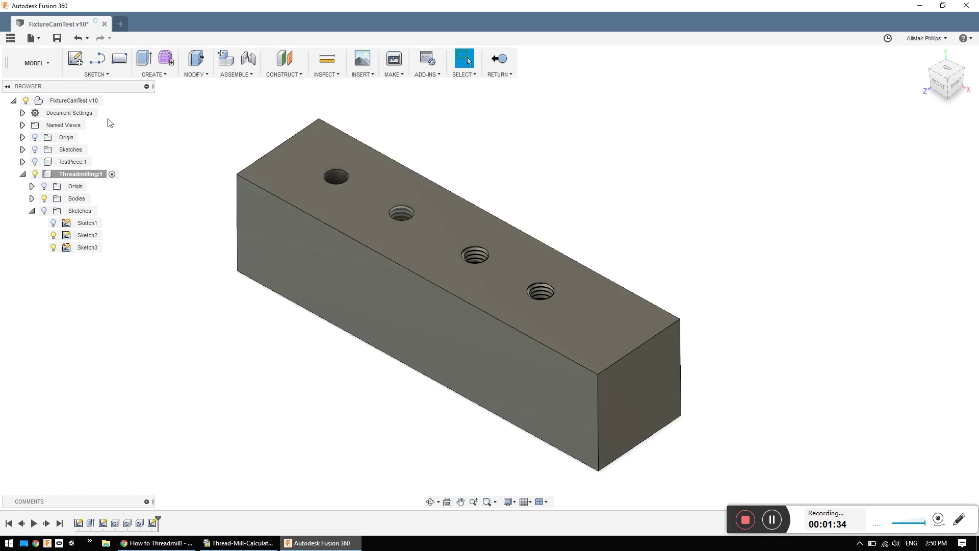
Switch to the Manufacture workspace and regenerate the toolpaths of the 5mmDrill, ThreadHole and Modelled setups.
{"action": "left_click", "coordinate": [46, 64]}
{"action": "left_click", "coordinate": [44, 209]}
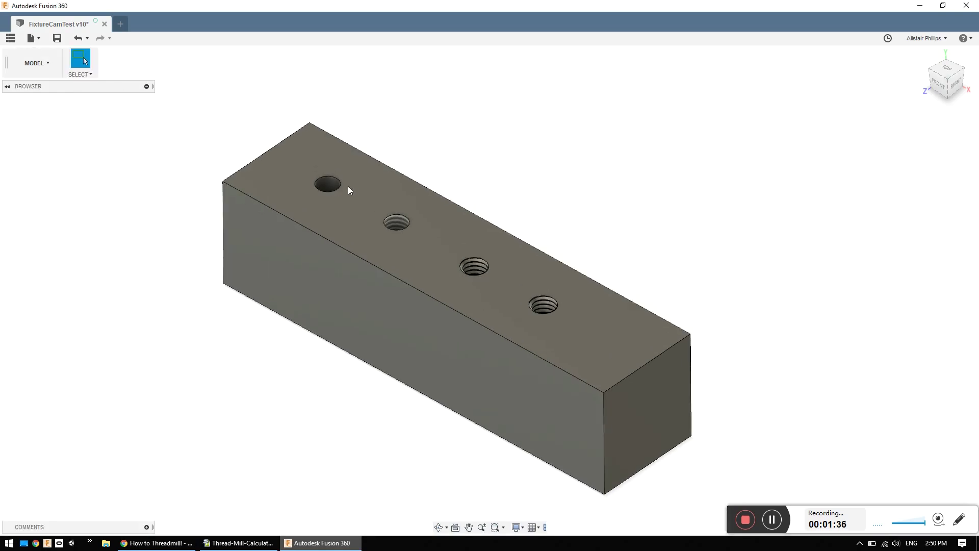
{"action": "left_click", "coordinate": [65, 395]}
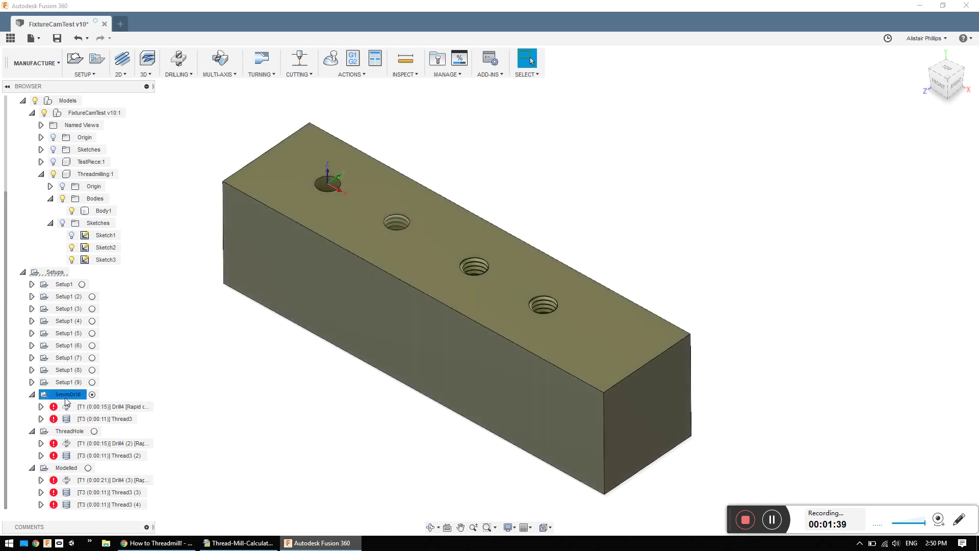
{"action": "left_click", "coordinate": [72, 431], "text": "ctrl"}
{"action": "left_click", "coordinate": [71, 468], "text": "ctrl"}
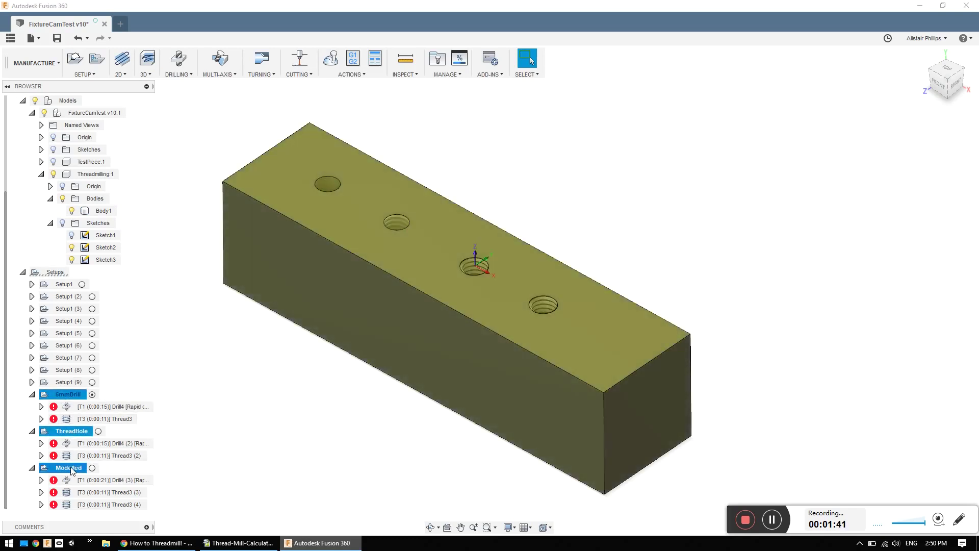
{"action": "right_click", "coordinate": [71, 466]}
{"action": "key", "text": "Escape"}
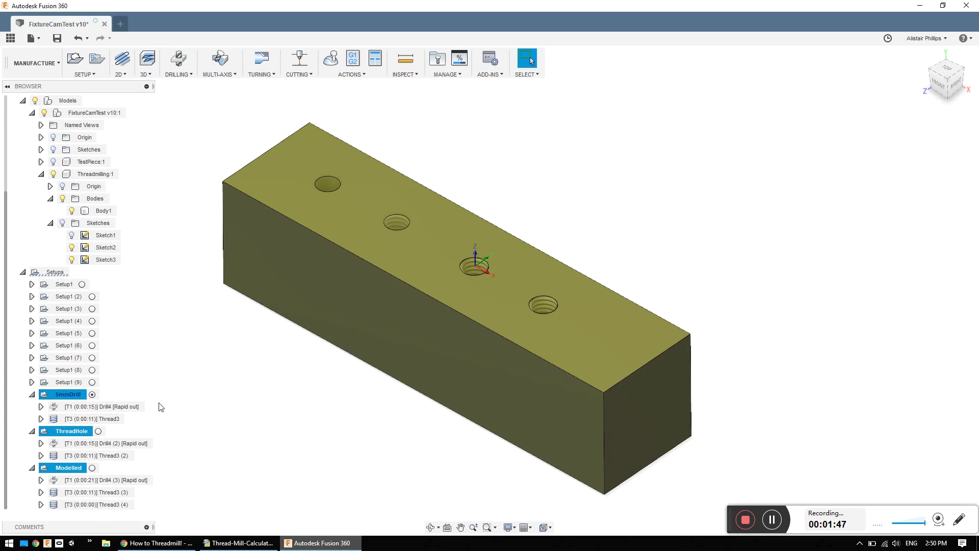
Simulate the 5mmDrill setup with the tool displayed, playing through its drilling and thread milling operations.
{"action": "left_click", "coordinate": [69, 396]}
{"action": "right_click", "coordinate": [69, 396]}
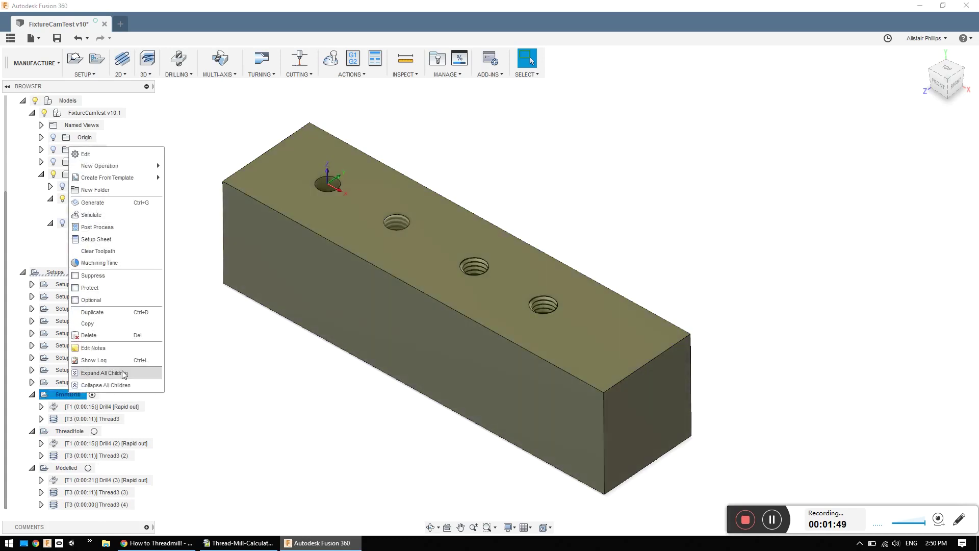
{"action": "left_click", "coordinate": [107, 213]}
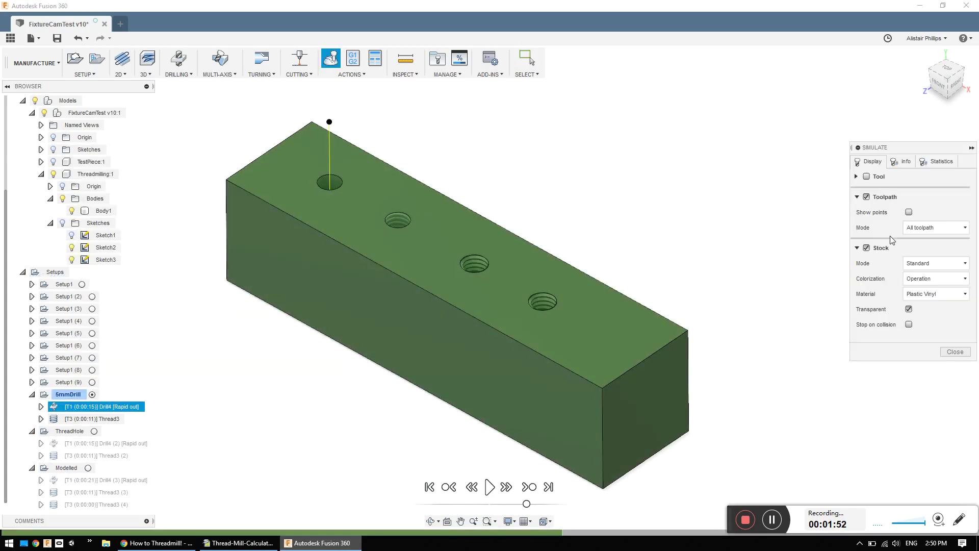
{"action": "left_click", "coordinate": [867, 176]}
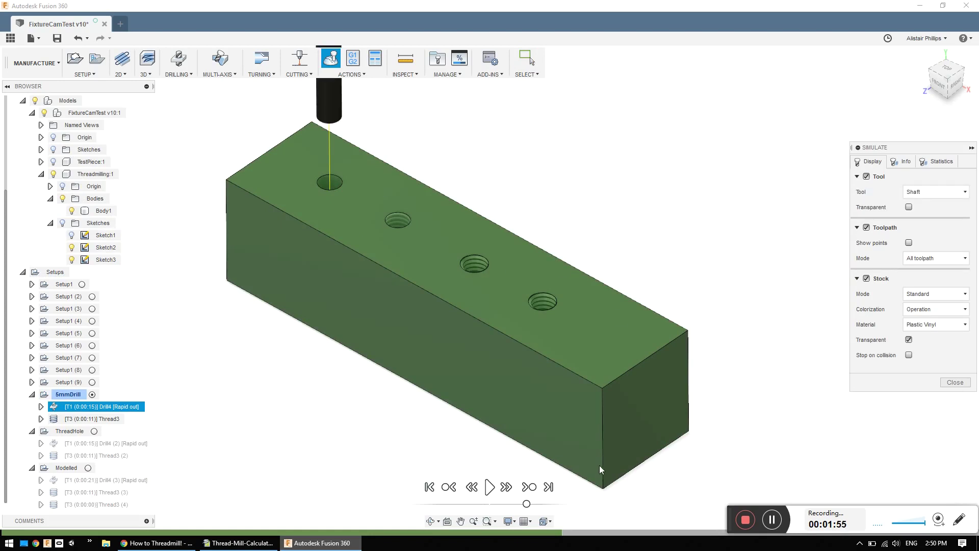
{"action": "left_click", "coordinate": [490, 487]}
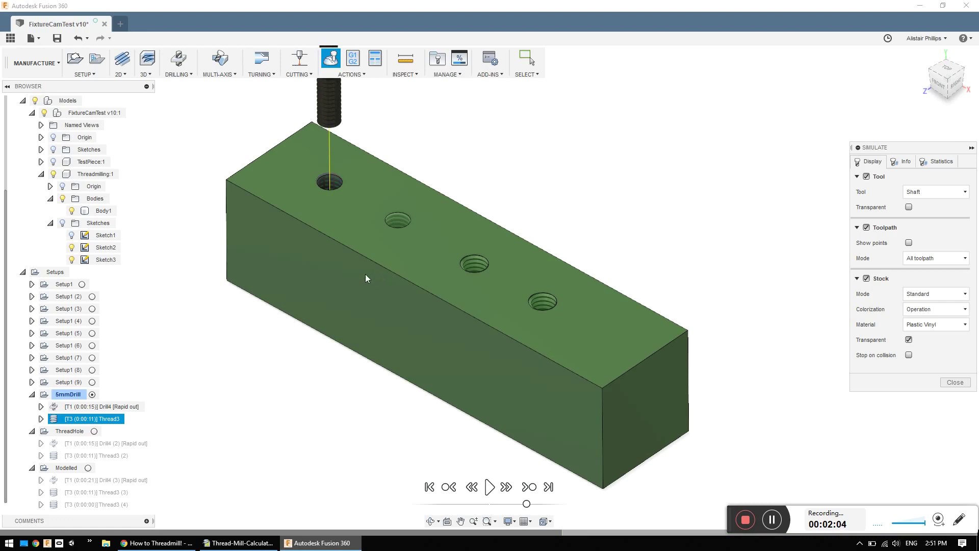
{"action": "left_click", "coordinate": [955, 382]}
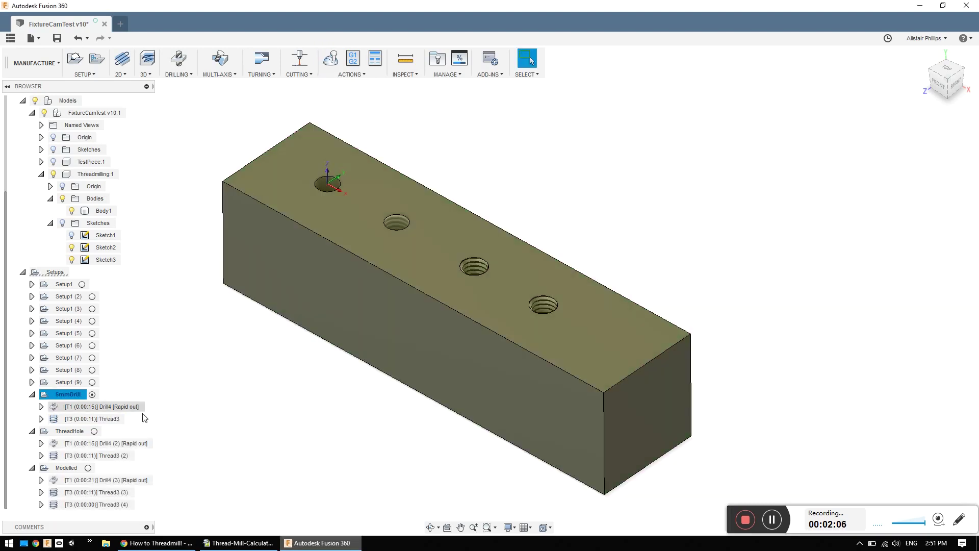
{"action": "left_click", "coordinate": [86, 433]}
{"action": "right_click", "coordinate": [86, 434]}
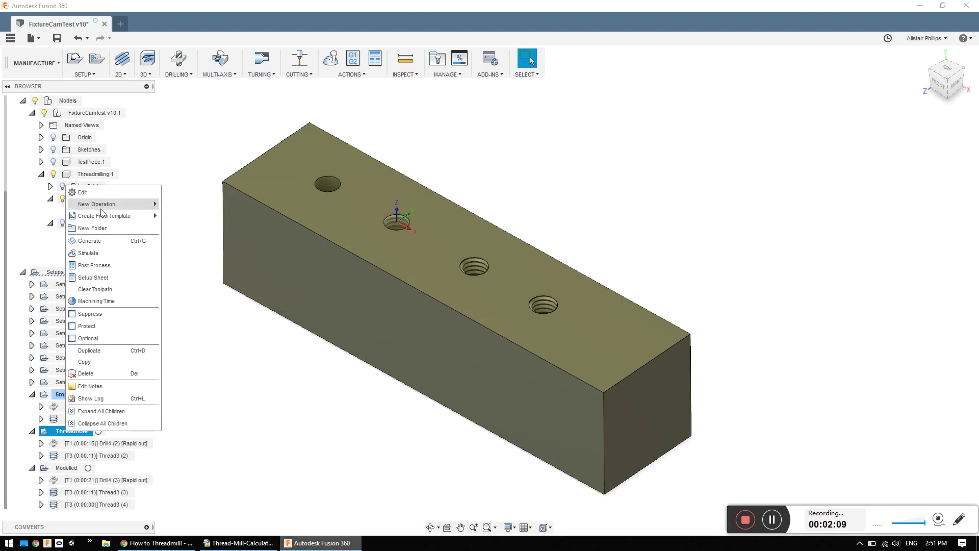
{"action": "left_click", "coordinate": [97, 241]}
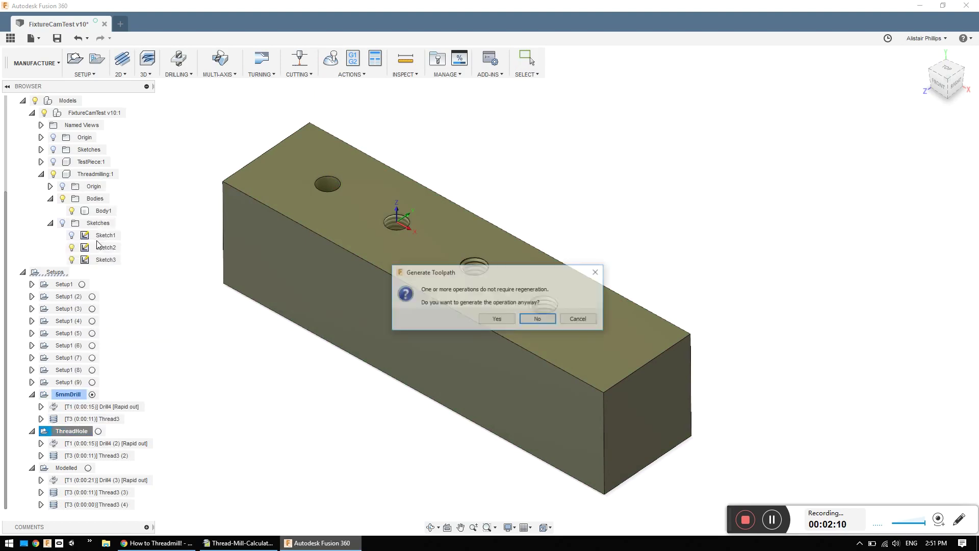
{"action": "left_click", "coordinate": [576, 319]}
Simulate the ThreadHole setup, playing through its drilling and thread milling operations on the second hole.
{"action": "right_click", "coordinate": [81, 432]}
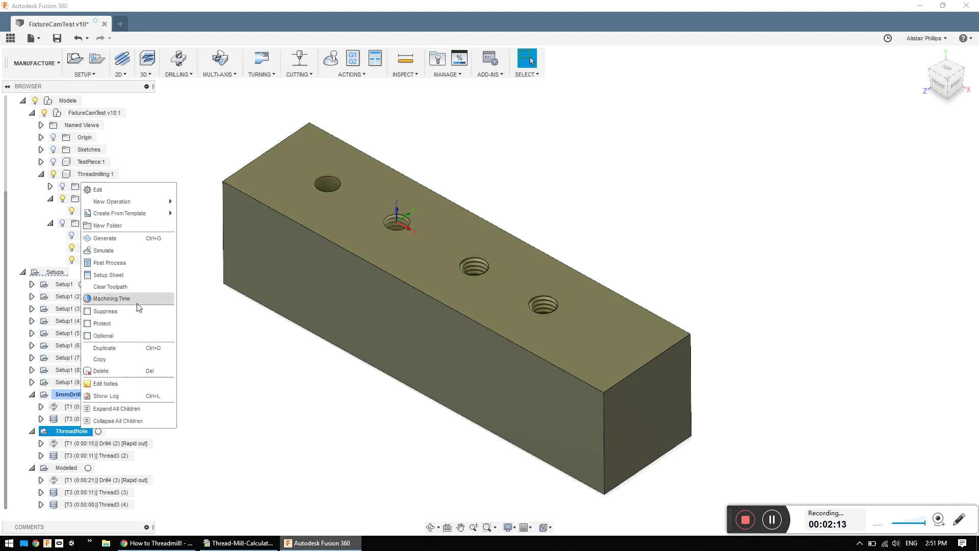
{"action": "left_click", "coordinate": [136, 250]}
{"action": "left_click", "coordinate": [490, 487]}
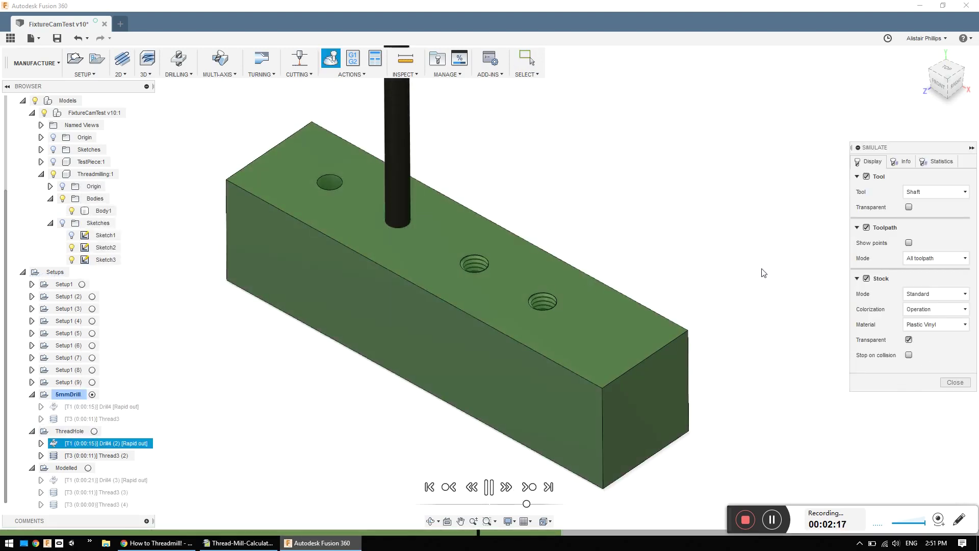
{"action": "left_click", "coordinate": [956, 382]}
Open the Thread3 (2) operation for editing and add the plain first hole's face to its circular face selections.
{"action": "right_click", "coordinate": [148, 454]}
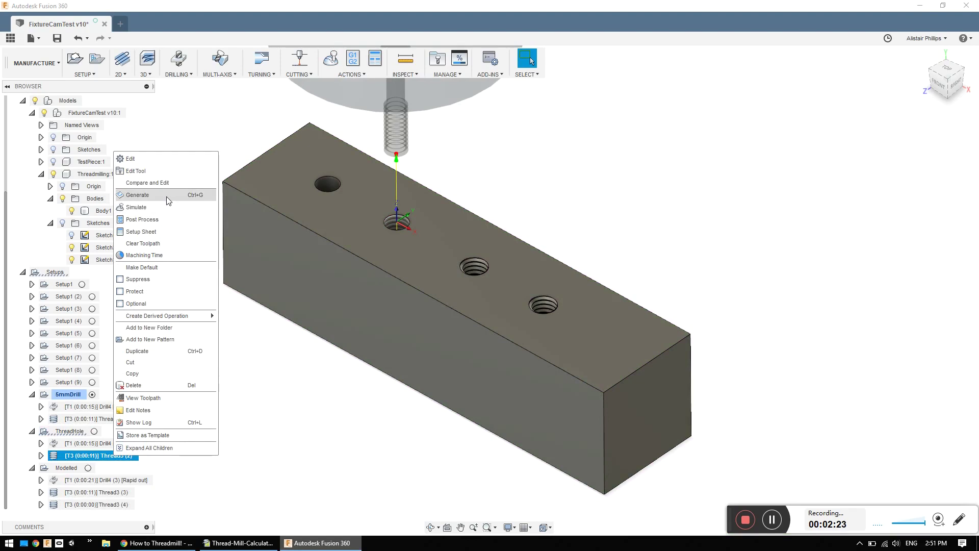
{"action": "left_click", "coordinate": [168, 159]}
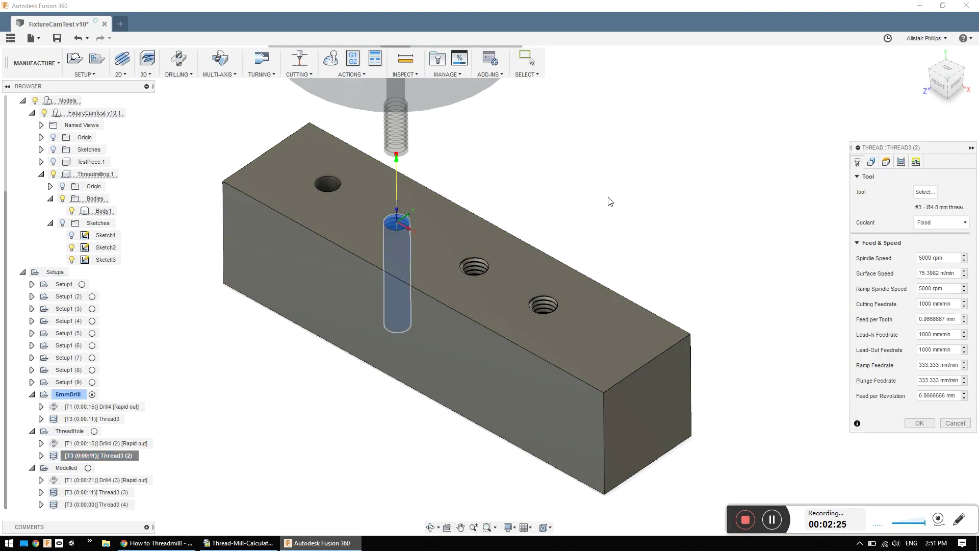
{"action": "left_click", "coordinate": [871, 162]}
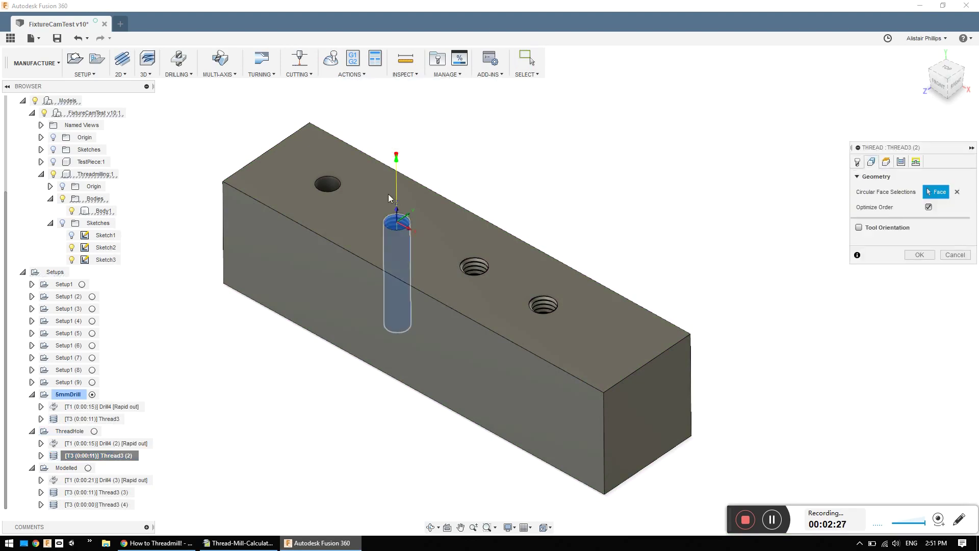
{"action": "scroll", "coordinate": [389, 202], "scroll_direction": "up", "scroll_amount": 5}
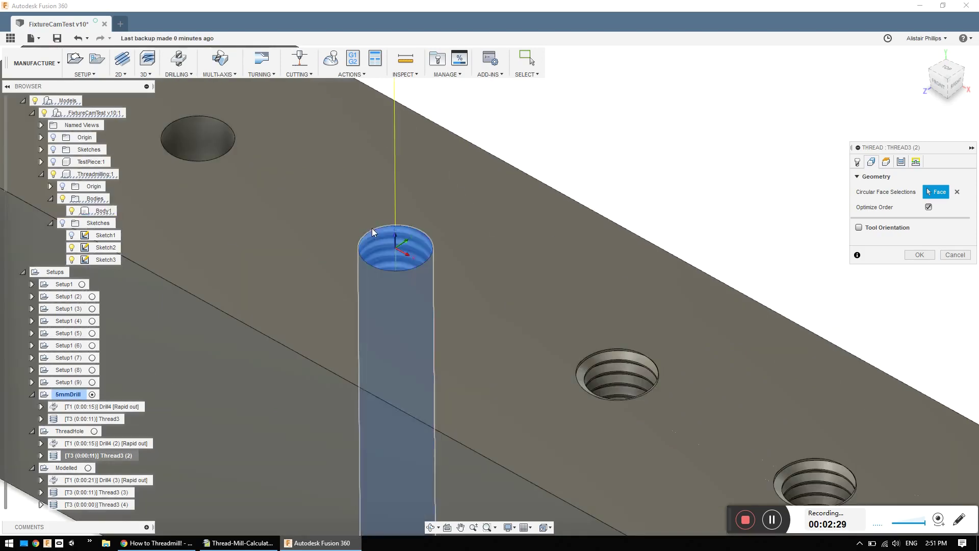
{"action": "left_click", "coordinate": [212, 145]}
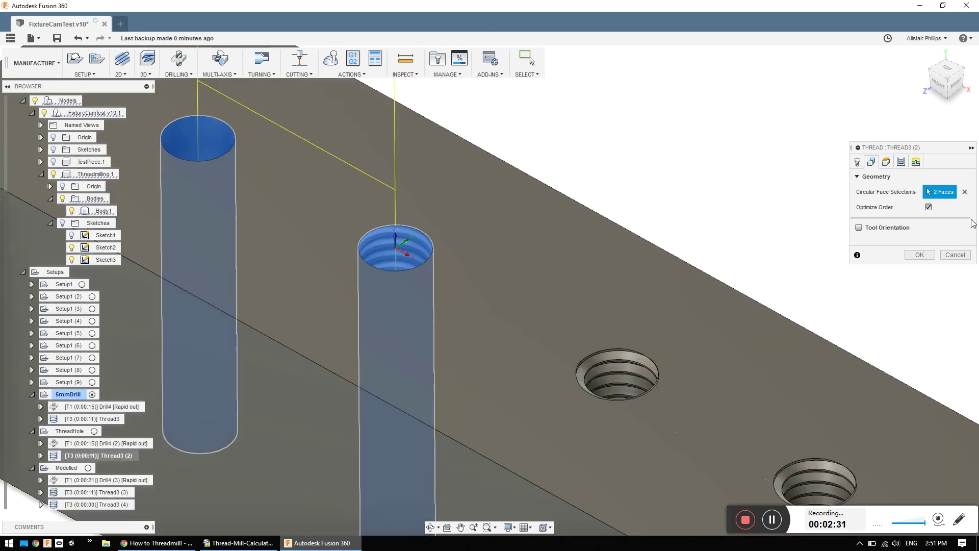
Clear the circular face selections, reselect only the second hole's threaded face and accept the Thread3 (2) operation.
{"action": "left_click", "coordinate": [965, 192]}
{"action": "left_click", "coordinate": [370, 249]}
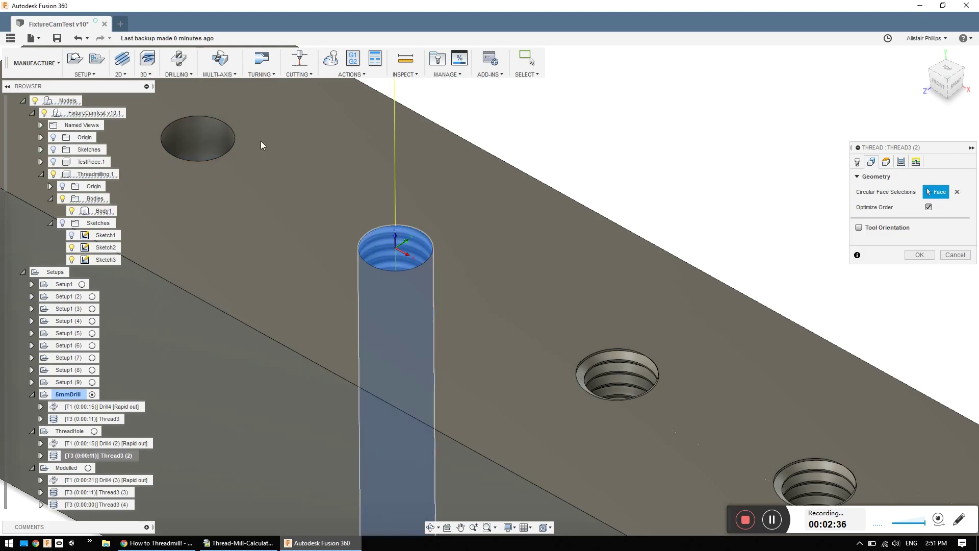
{"action": "left_click", "coordinate": [919, 254]}
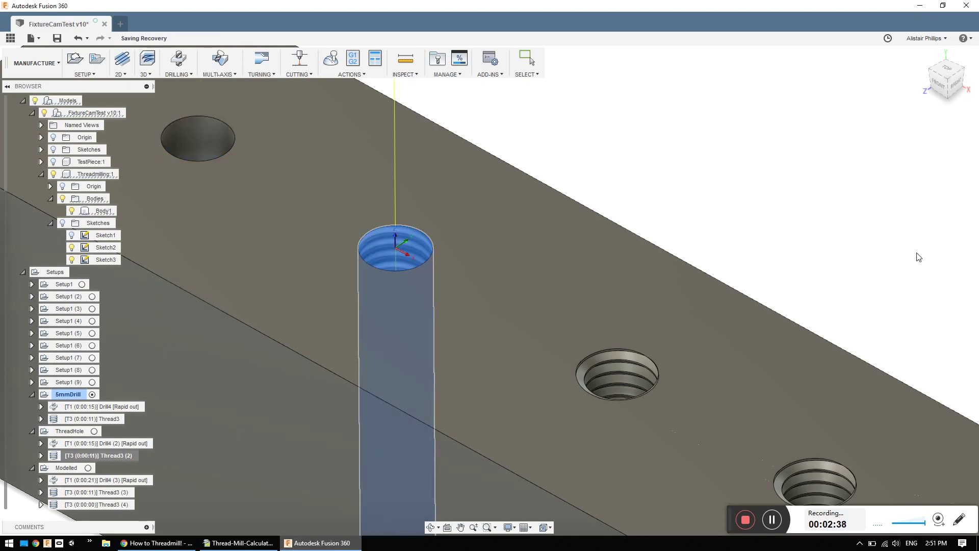
Open the Thread3 (3) operation for editing, inspect its selected helical face in the third hole, and close it without changes.
{"action": "left_click", "coordinate": [100, 493]}
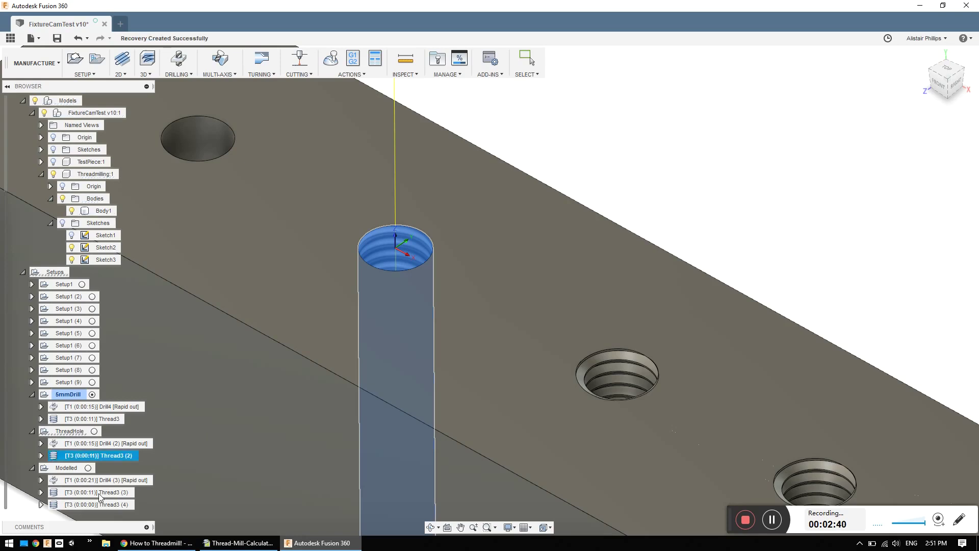
{"action": "scroll", "coordinate": [376, 386], "scroll_direction": "up", "scroll_amount": 1}
{"action": "scroll", "coordinate": [347, 425], "scroll_direction": "down", "scroll_amount": 5}
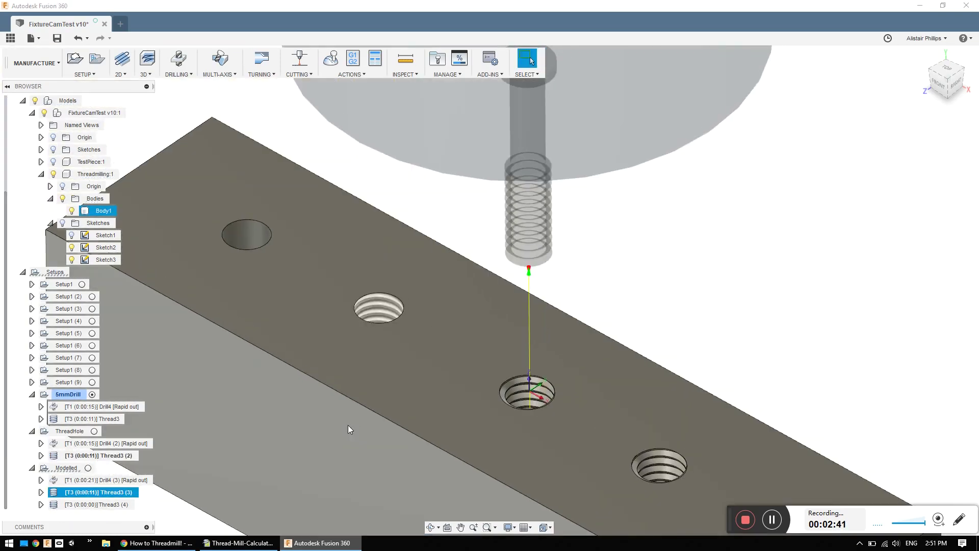
{"action": "middle_click_drag", "start_coordinate": [421, 358], "coordinate": [332, 190]}
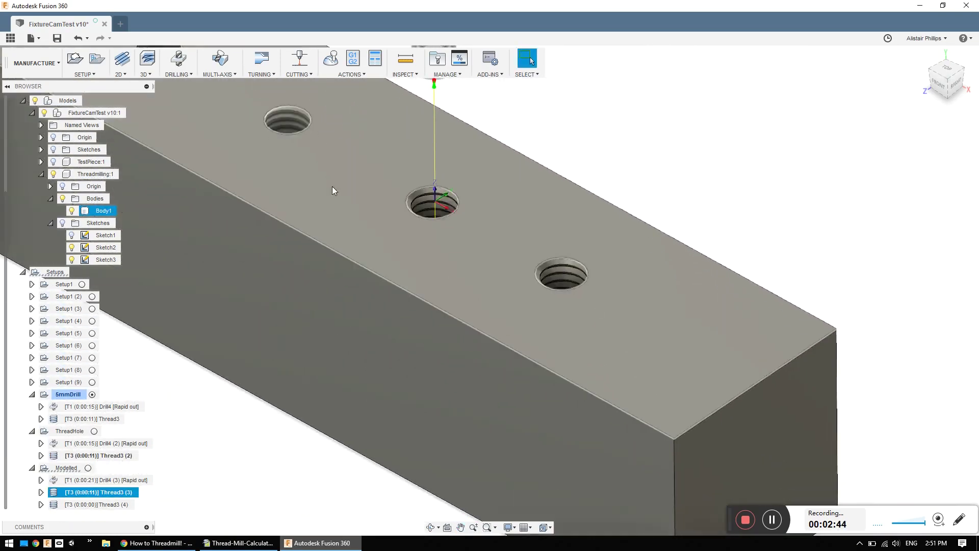
{"action": "right_click", "coordinate": [104, 493]}
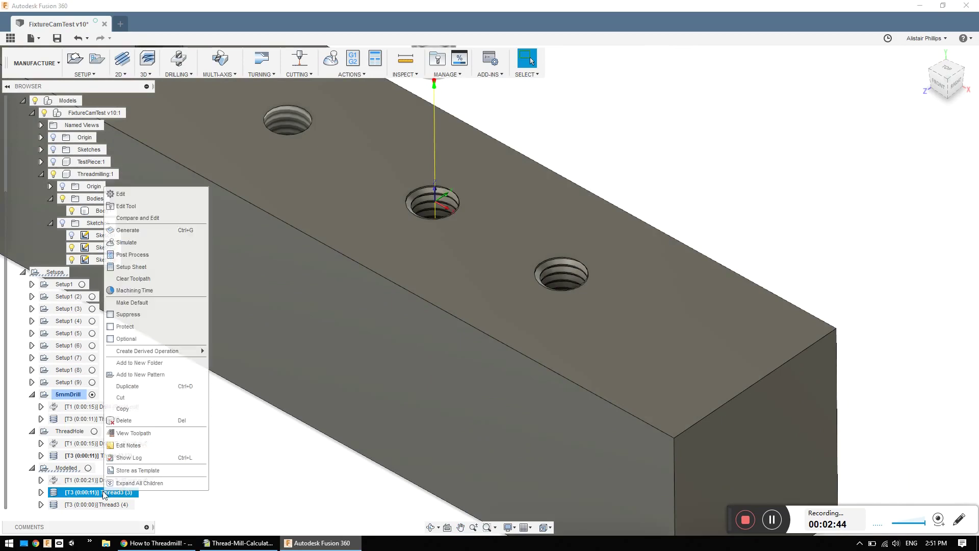
{"action": "left_click", "coordinate": [144, 195]}
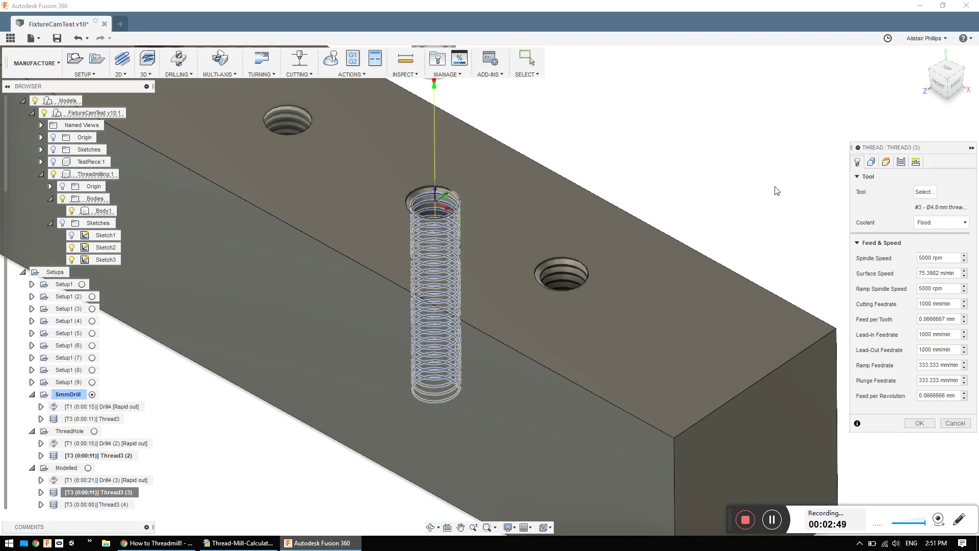
{"action": "scroll", "coordinate": [571, 157], "scroll_direction": "up", "scroll_amount": 3}
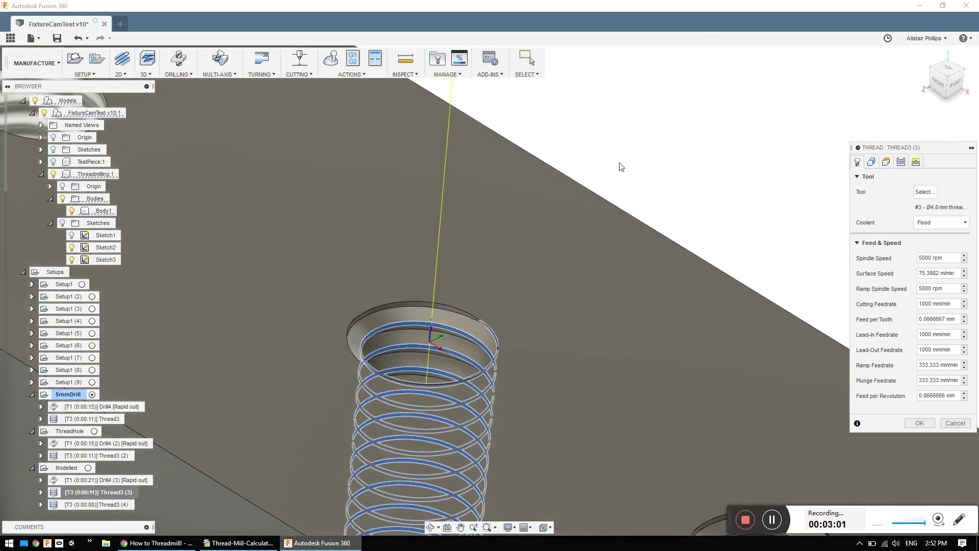
{"action": "middle_click_drag", "start_coordinate": [560, 188], "coordinate": [423, 22]}
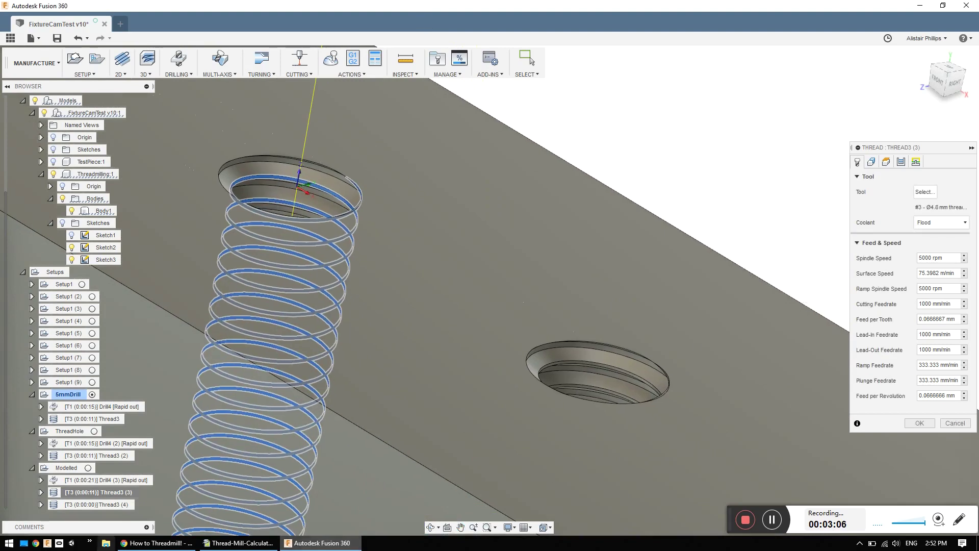
{"action": "left_click", "coordinate": [960, 428]}
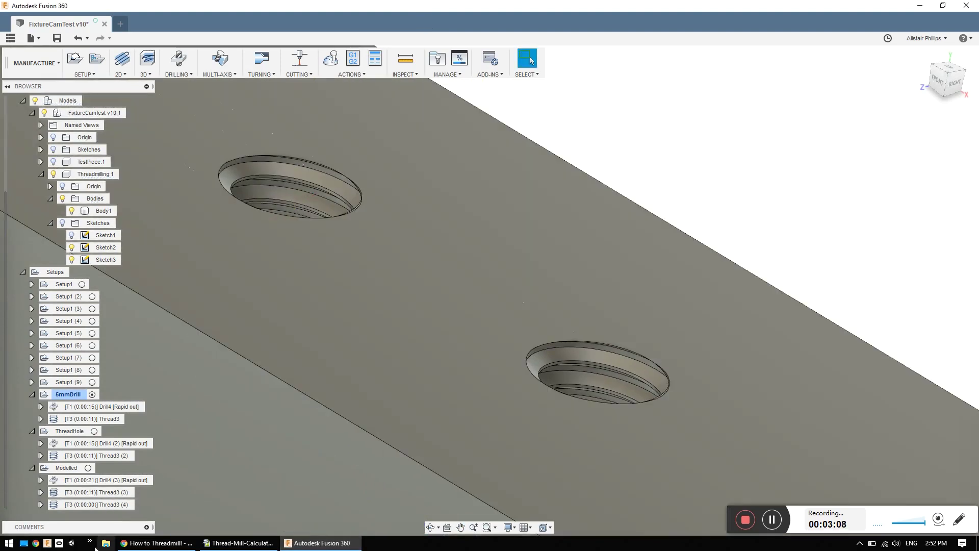
Open the Thread3 (4) operation for editing, examine its selected outer helical thread face in the fourth hole, and accept the operation.
{"action": "left_click", "coordinate": [114, 505]}
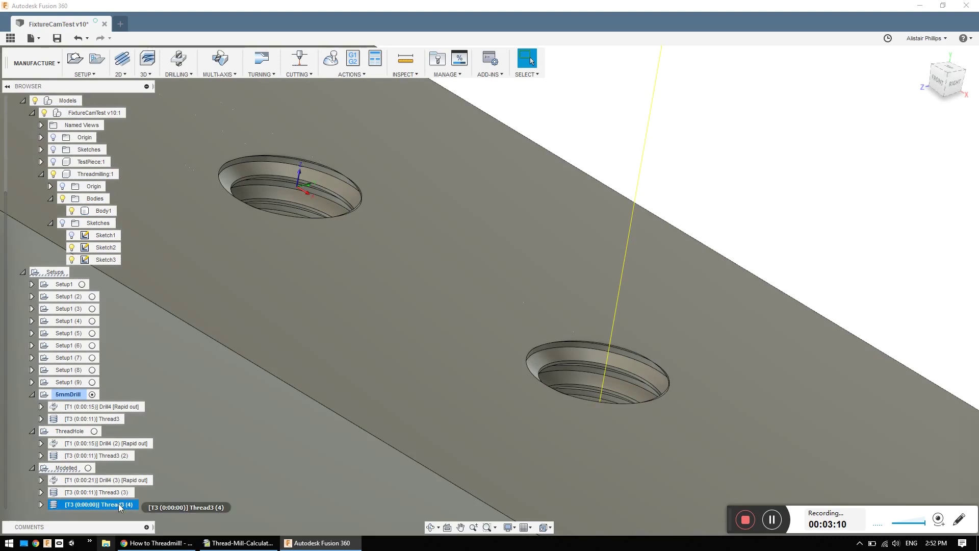
{"action": "right_click", "coordinate": [119, 504]}
{"action": "left_click", "coordinate": [175, 208]}
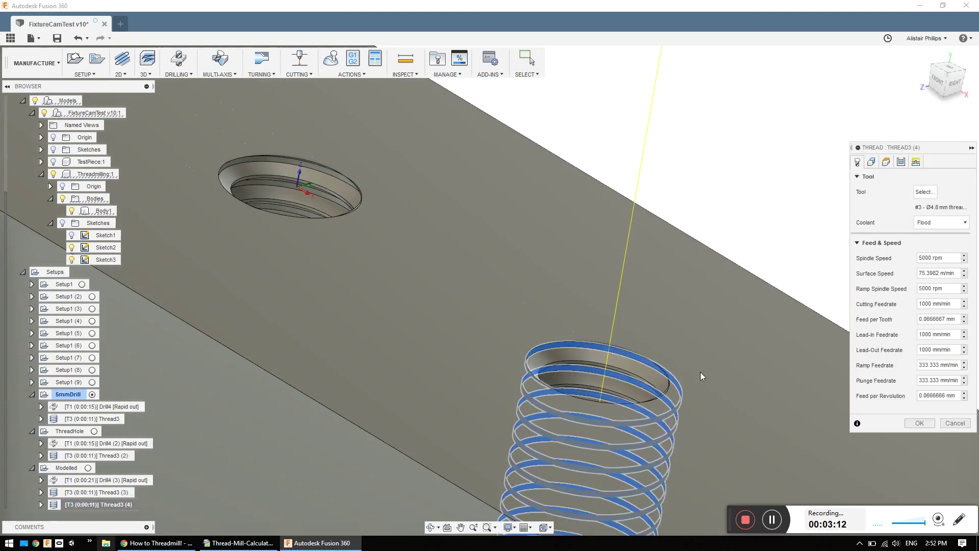
{"action": "scroll", "coordinate": [712, 383], "scroll_direction": "up", "scroll_amount": 5}
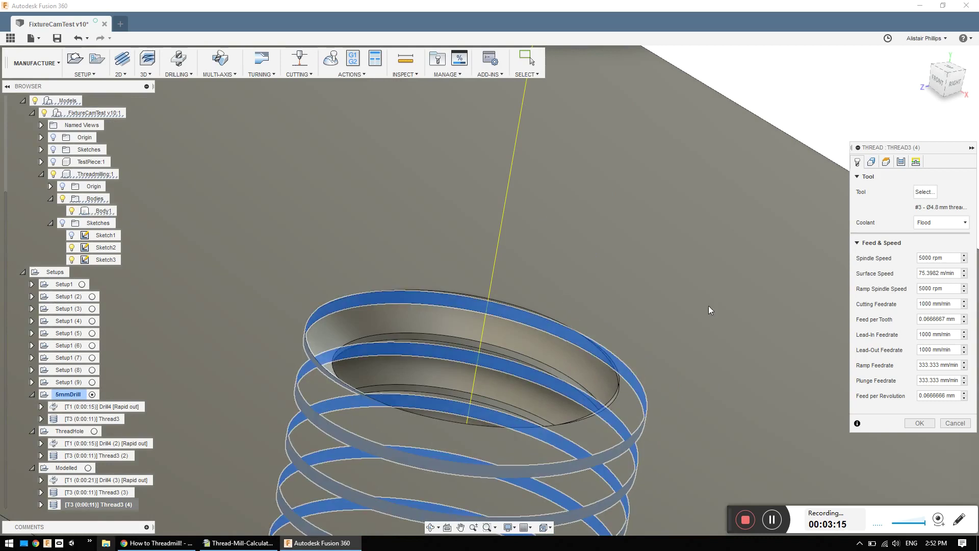
{"action": "scroll", "coordinate": [637, 338], "scroll_direction": "up", "scroll_amount": 5}
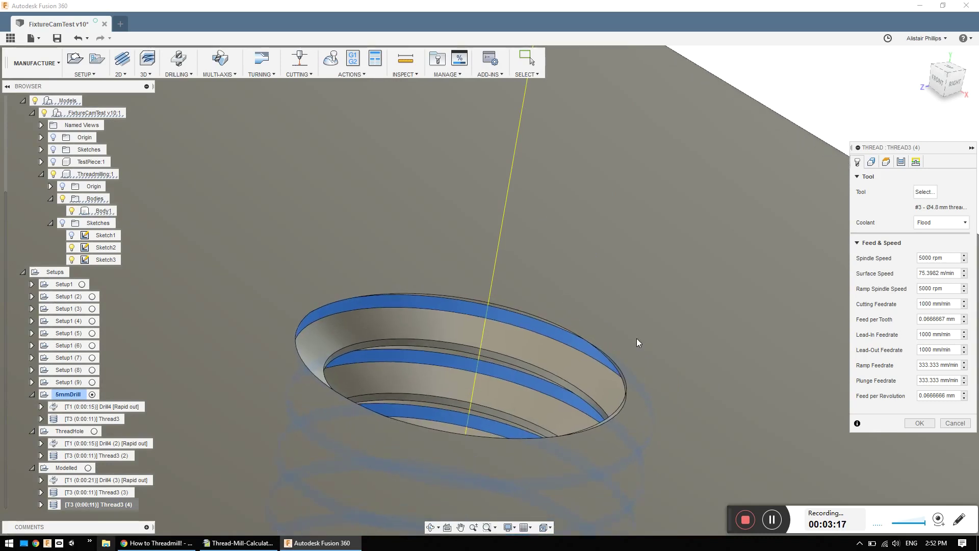
{"action": "scroll", "coordinate": [645, 338], "scroll_direction": "up", "scroll_amount": 3}
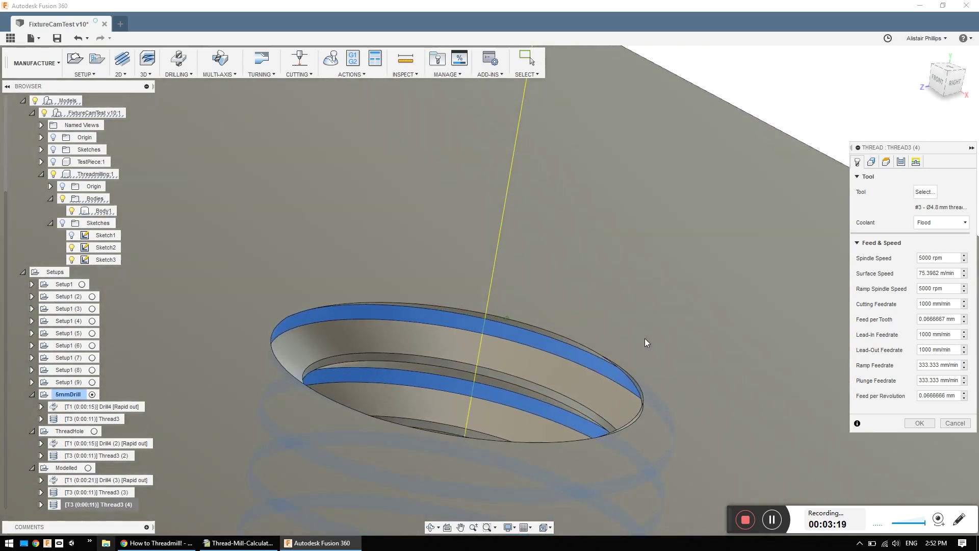
{"action": "scroll", "coordinate": [645, 338], "scroll_direction": "up", "scroll_amount": 3}
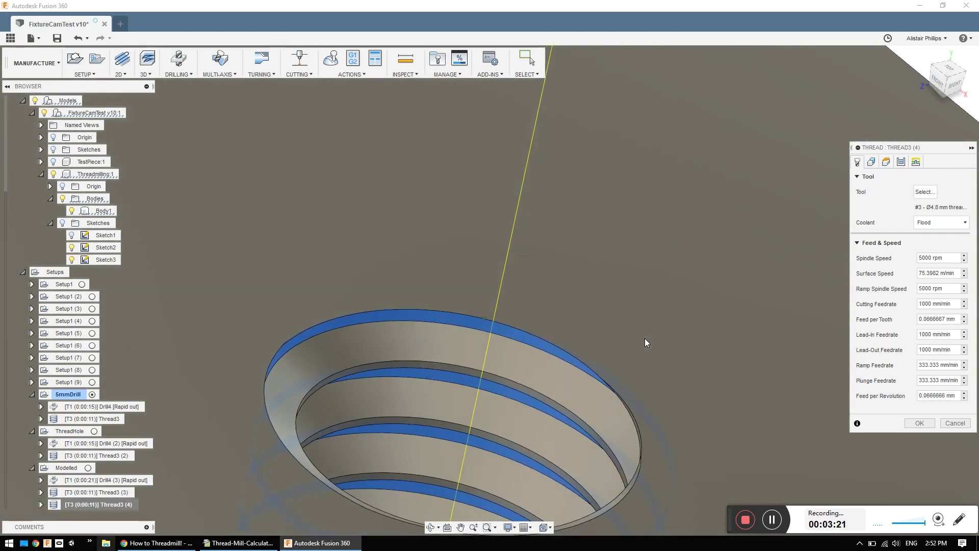
{"action": "scroll", "coordinate": [645, 339], "scroll_direction": "down", "scroll_amount": 6}
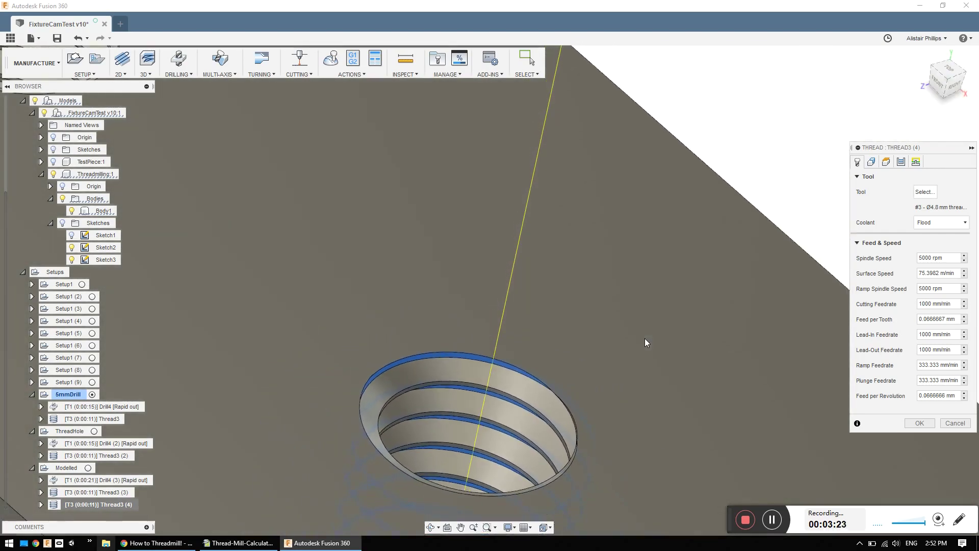
{"action": "scroll", "coordinate": [646, 342], "scroll_direction": "down", "scroll_amount": 5}
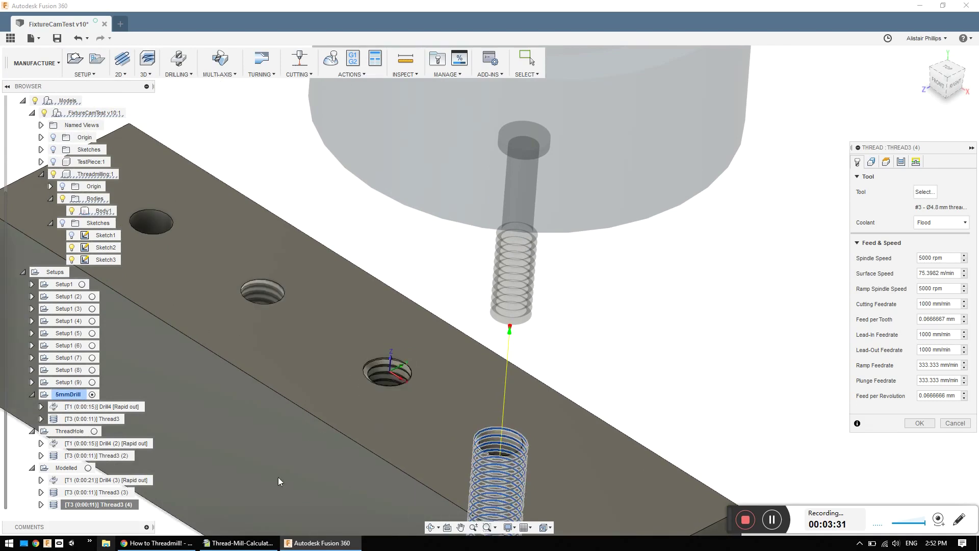
{"action": "left_click", "coordinate": [511, 432]}
{"action": "left_click", "coordinate": [919, 423]}
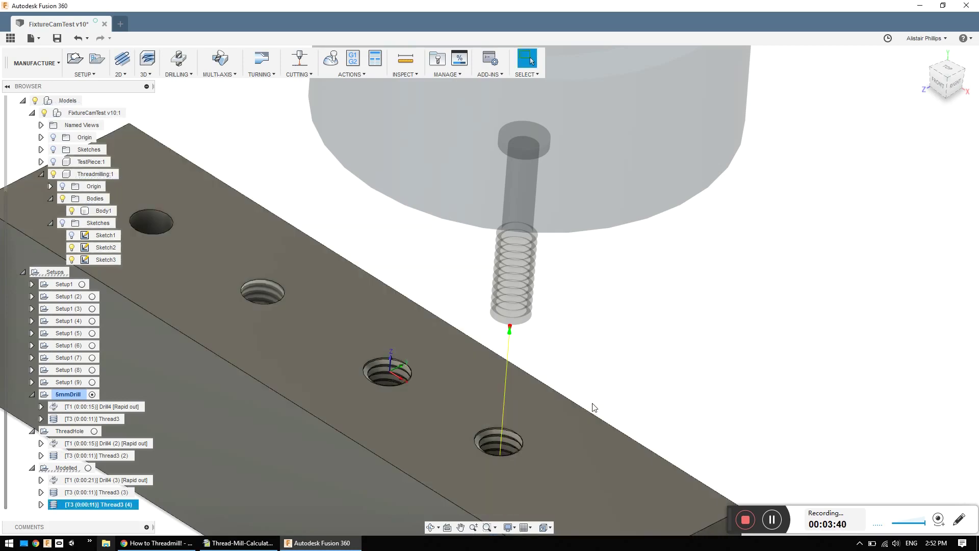
Switch to the thread mill calculator in OpenOffice Calc and review the major diameter, minor diameter and Pitch Diameter Offset (Minor) cells.
{"action": "scroll", "coordinate": [324, 420], "scroll_direction": "down", "scroll_amount": 2}
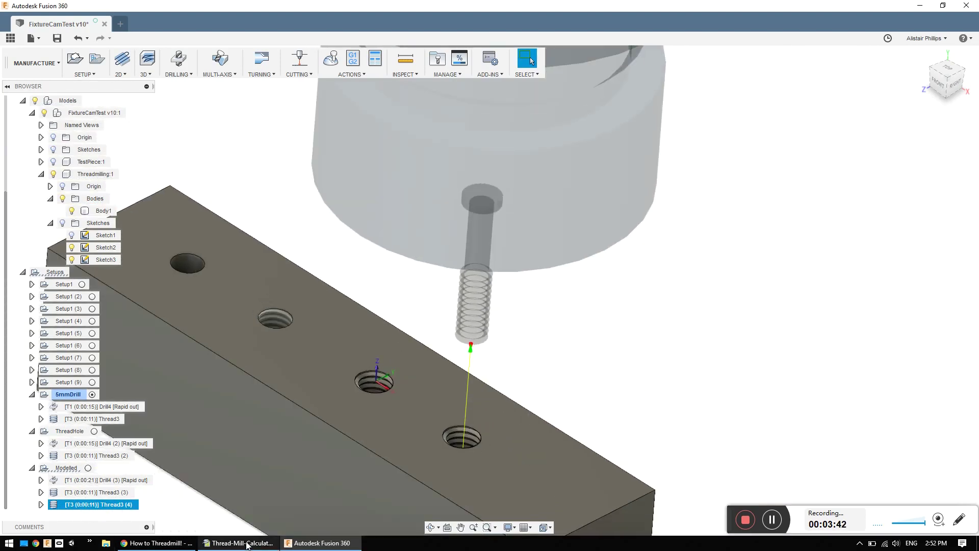
{"action": "left_click", "coordinate": [247, 543]}
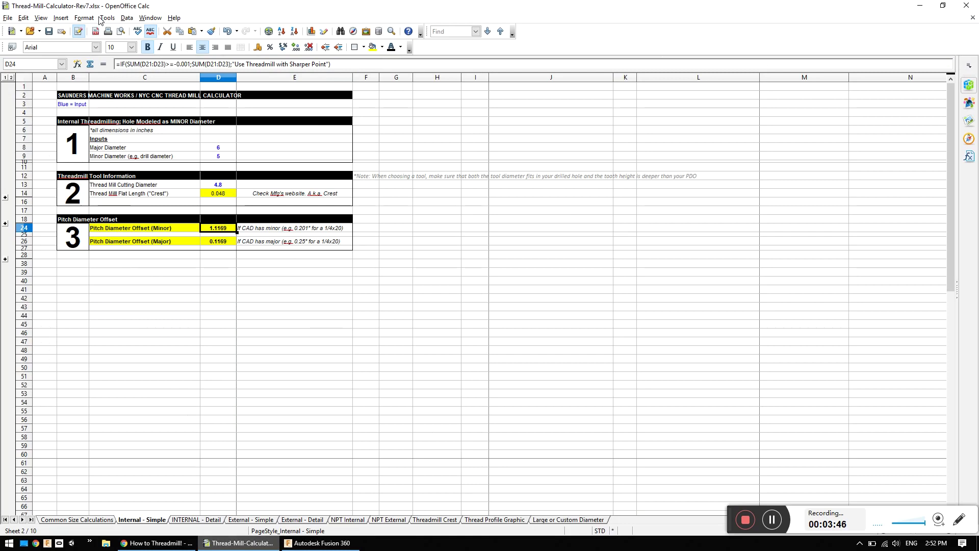
{"action": "left_click", "coordinate": [225, 147]}
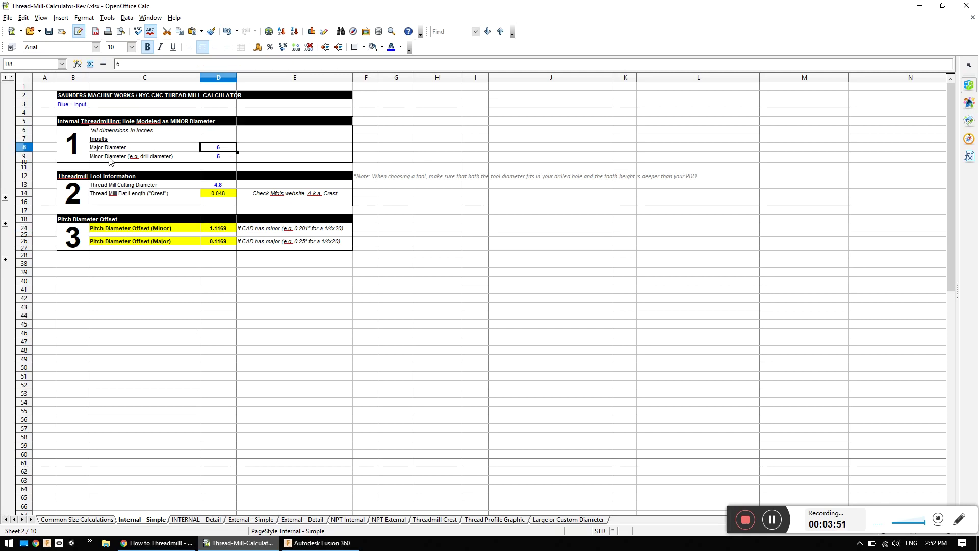
{"action": "left_click", "coordinate": [228, 157]}
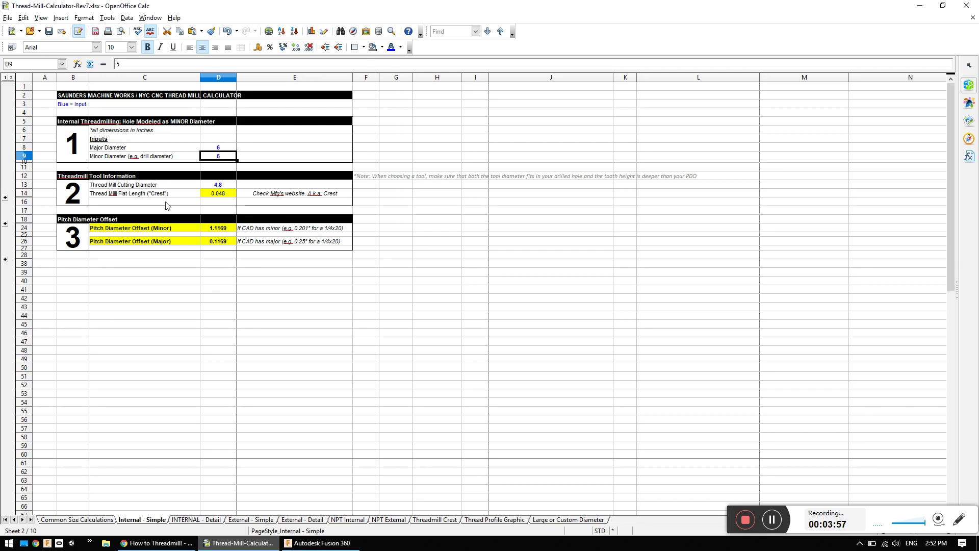
{"action": "left_click", "coordinate": [234, 229]}
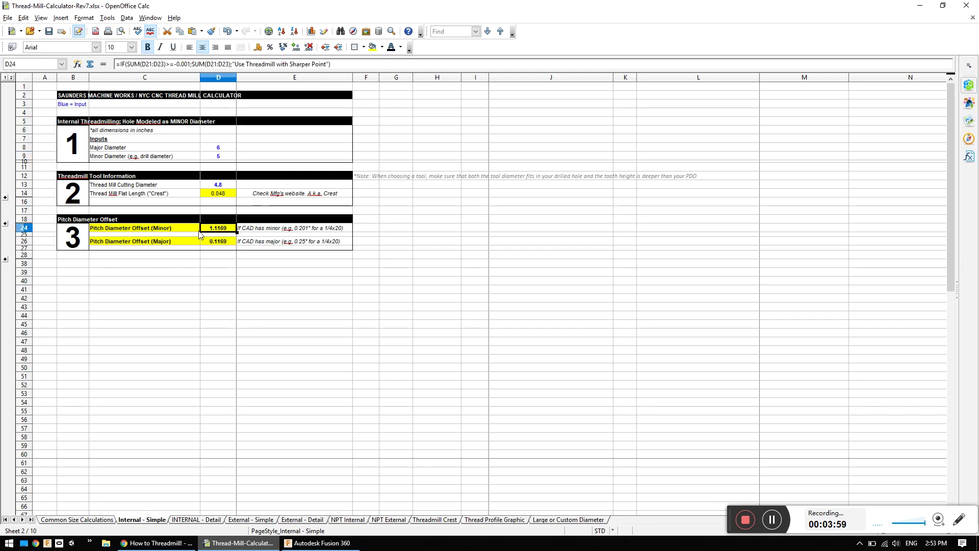
Return to Fusion 360, check the Pitch Diameter Offset in the Thread3 (2) operation's pass settings, and close it without changes.
{"action": "left_click", "coordinate": [319, 543]}
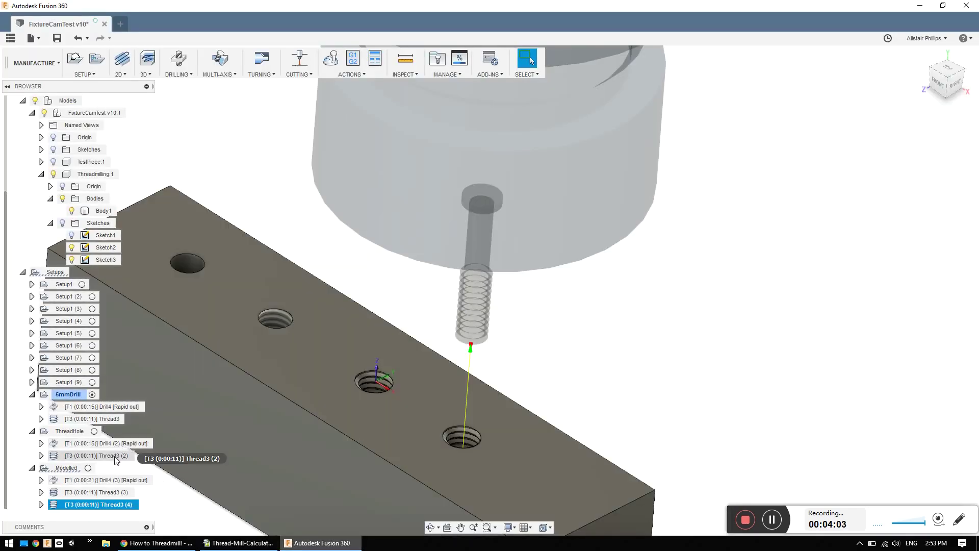
{"action": "left_click", "coordinate": [115, 456]}
{"action": "right_click", "coordinate": [115, 455]}
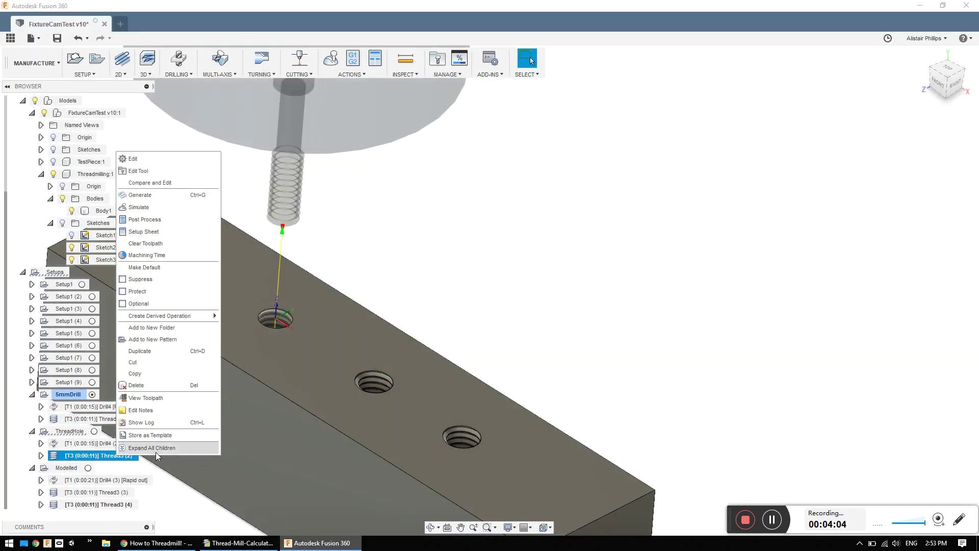
{"action": "left_click", "coordinate": [166, 163]}
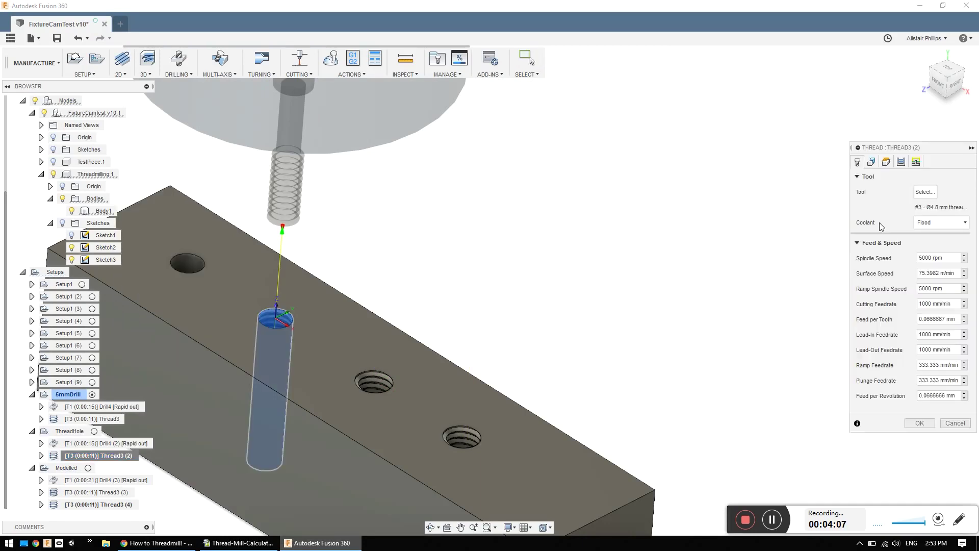
{"action": "left_click", "coordinate": [901, 161]}
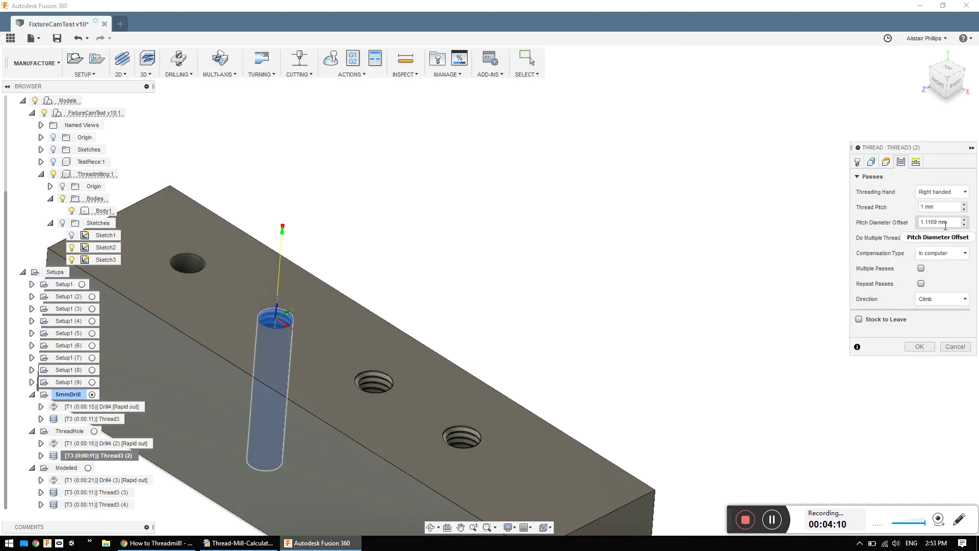
{"action": "left_click", "coordinate": [949, 346]}
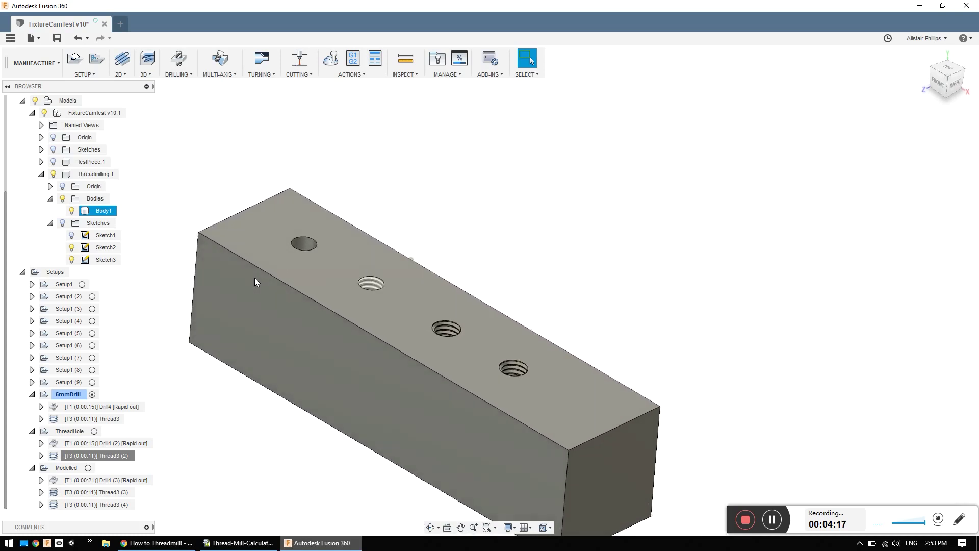
Measure the diameters of the plain first hole's top edge and the second hole's cosmetically threaded face.
{"action": "left_click", "coordinate": [456, 223]}
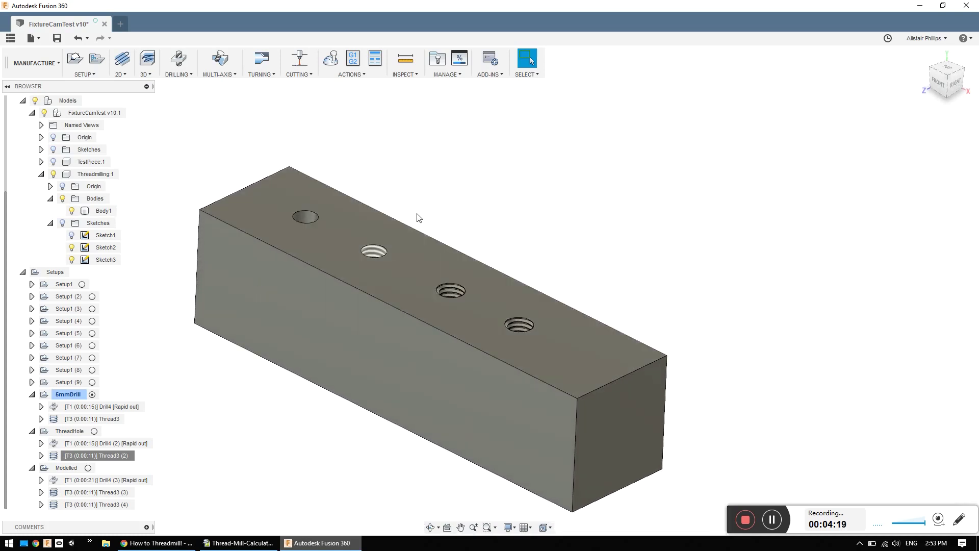
{"action": "left_click", "coordinate": [406, 59]}
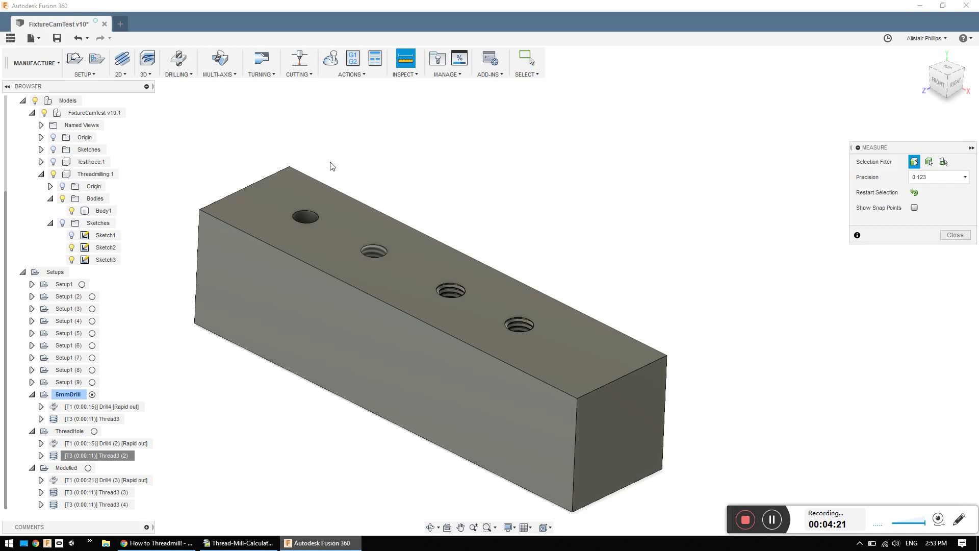
{"action": "left_click", "coordinate": [305, 216]}
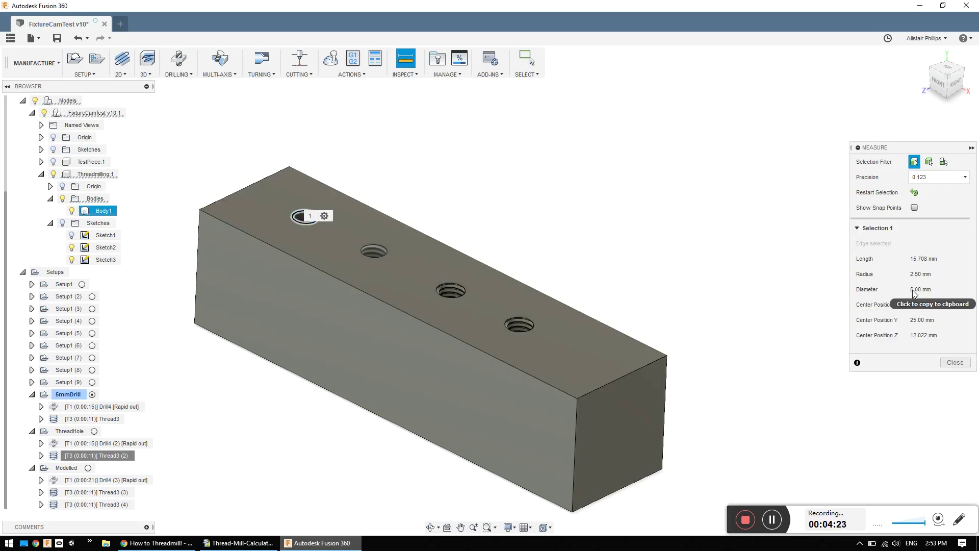
{"action": "left_click", "coordinate": [967, 360]}
{"action": "left_click", "coordinate": [406, 59]}
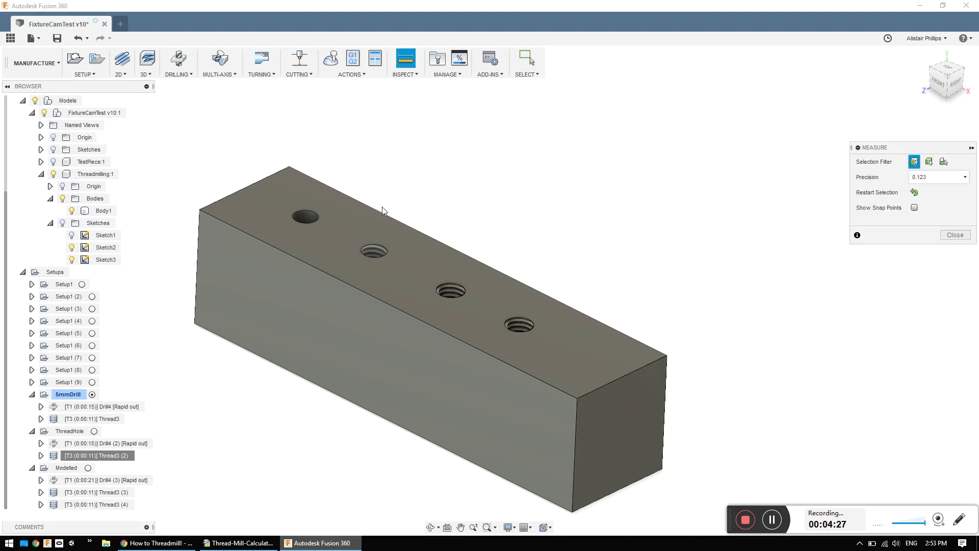
{"action": "left_click", "coordinate": [372, 254]}
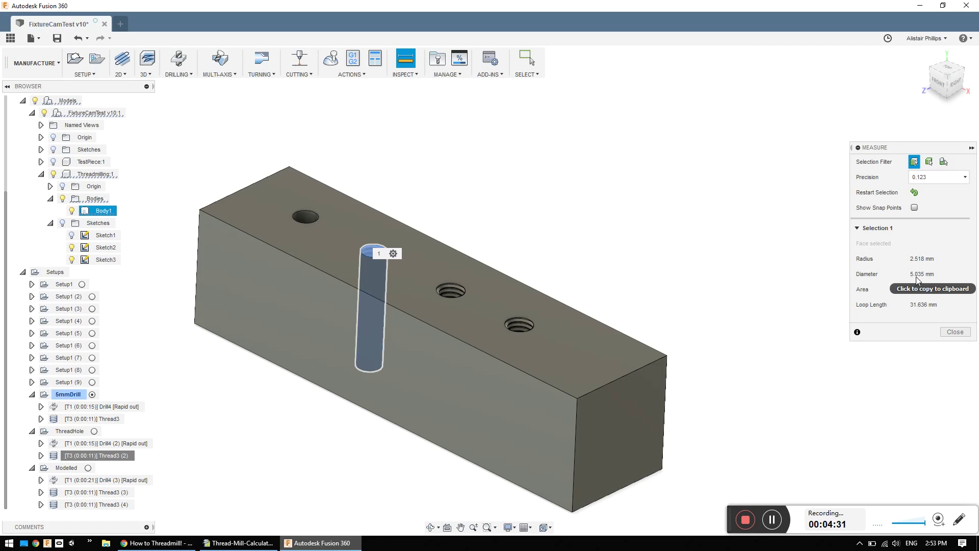
{"action": "left_click", "coordinate": [955, 332]}
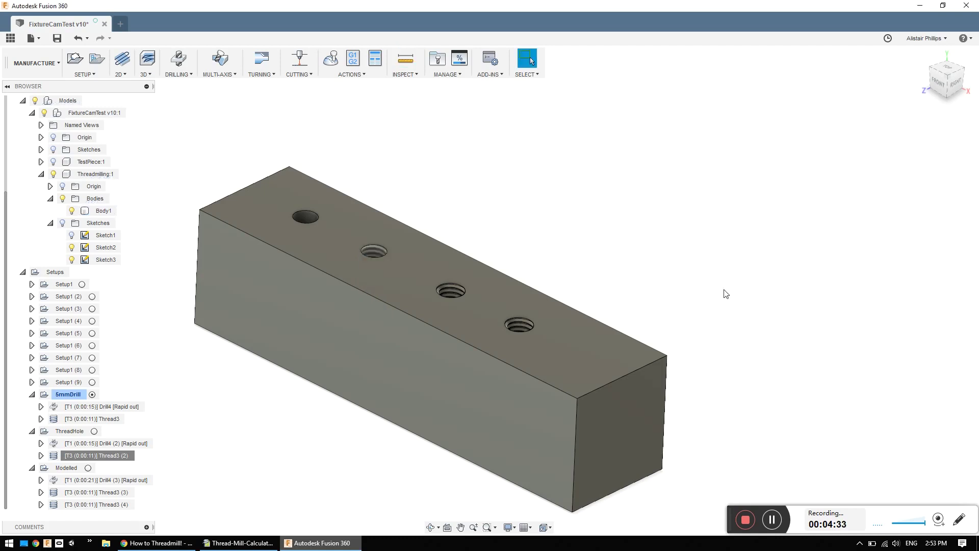
Measure the diameter of the inner helical thread face in the modelled third hole.
{"action": "scroll", "coordinate": [564, 326], "scroll_direction": "up", "scroll_amount": 5}
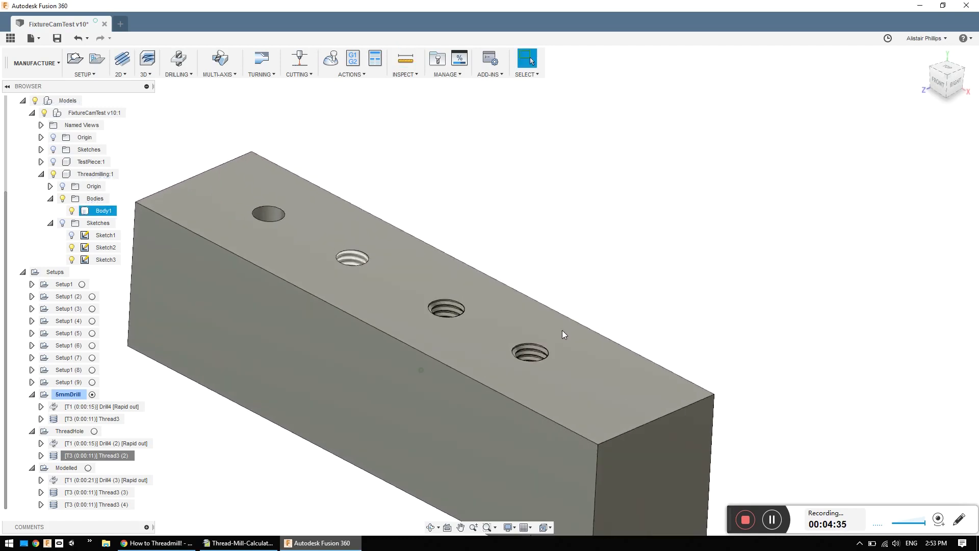
{"action": "scroll", "coordinate": [563, 334], "scroll_direction": "up", "scroll_amount": 4}
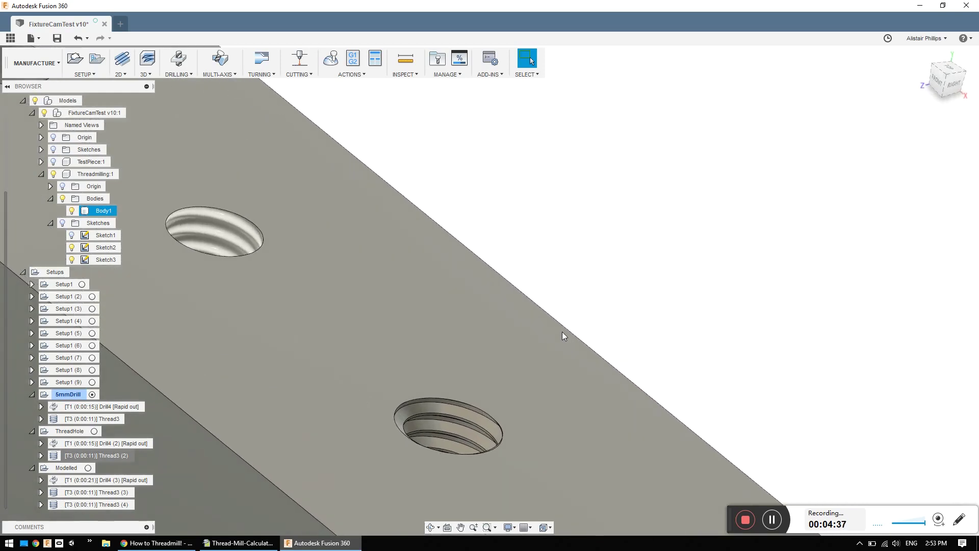
{"action": "scroll", "coordinate": [562, 332], "scroll_direction": "down", "scroll_amount": 3}
{"action": "scroll", "coordinate": [562, 334], "scroll_direction": "up", "scroll_amount": 6}
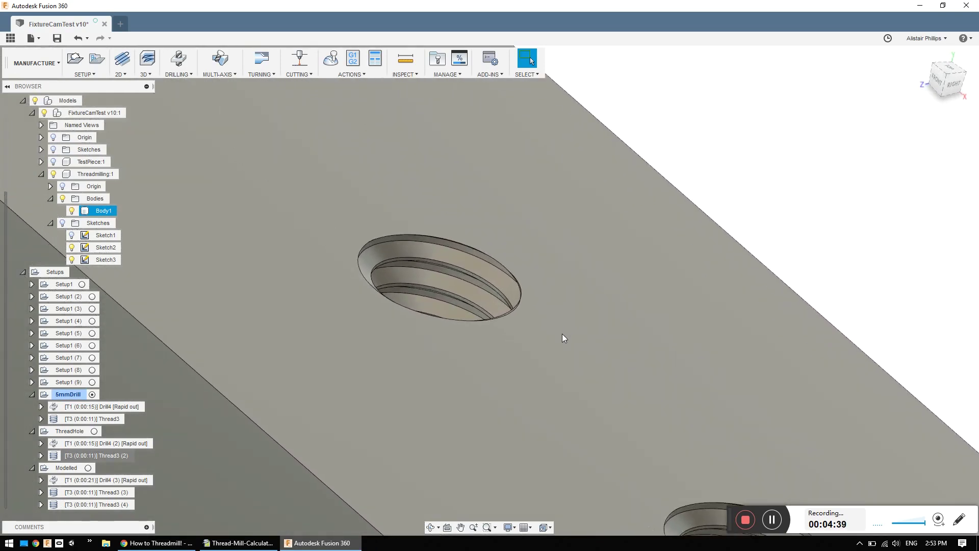
{"action": "scroll", "coordinate": [562, 334], "scroll_direction": "up", "scroll_amount": 2}
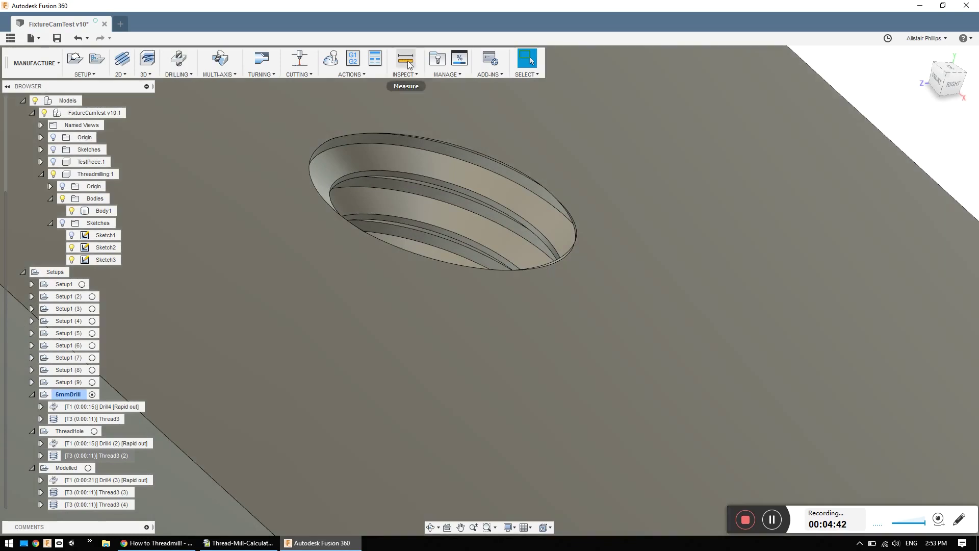
{"action": "left_click", "coordinate": [408, 64]}
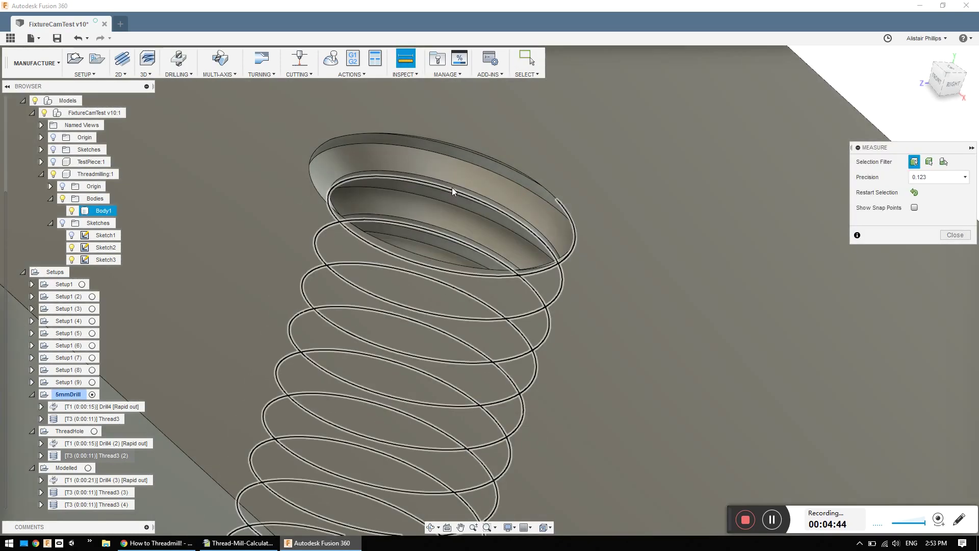
{"action": "scroll", "coordinate": [454, 185], "scroll_direction": "up", "scroll_amount": 5}
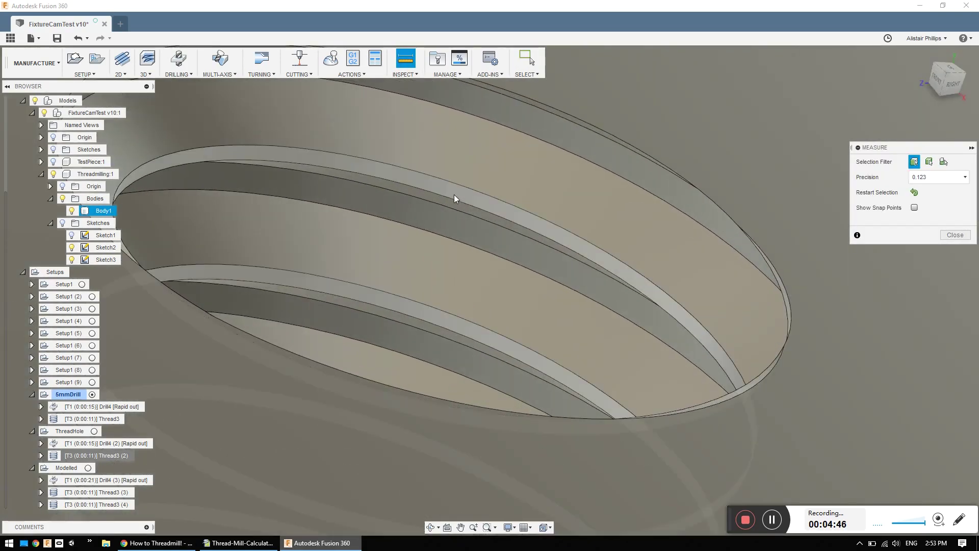
{"action": "left_click", "coordinate": [456, 194]}
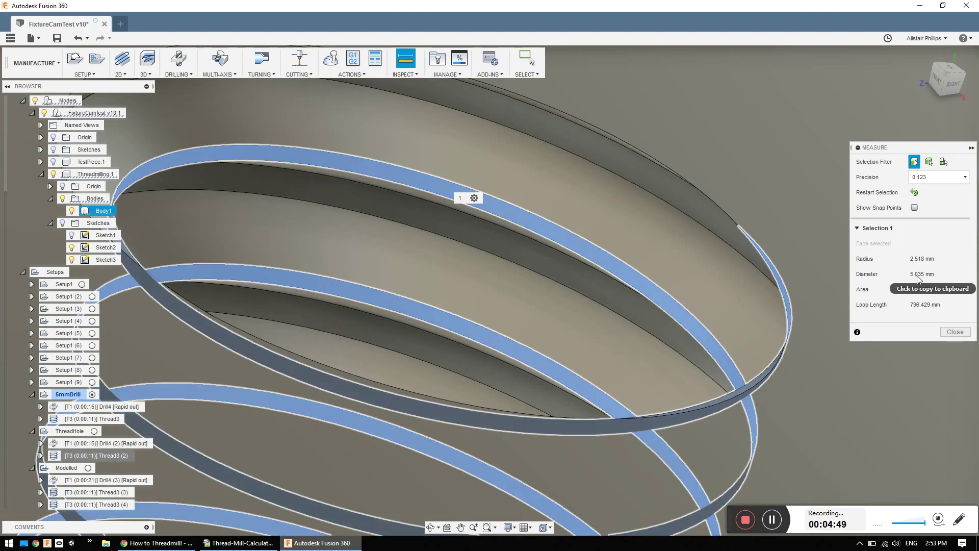
{"action": "left_click", "coordinate": [955, 332]}
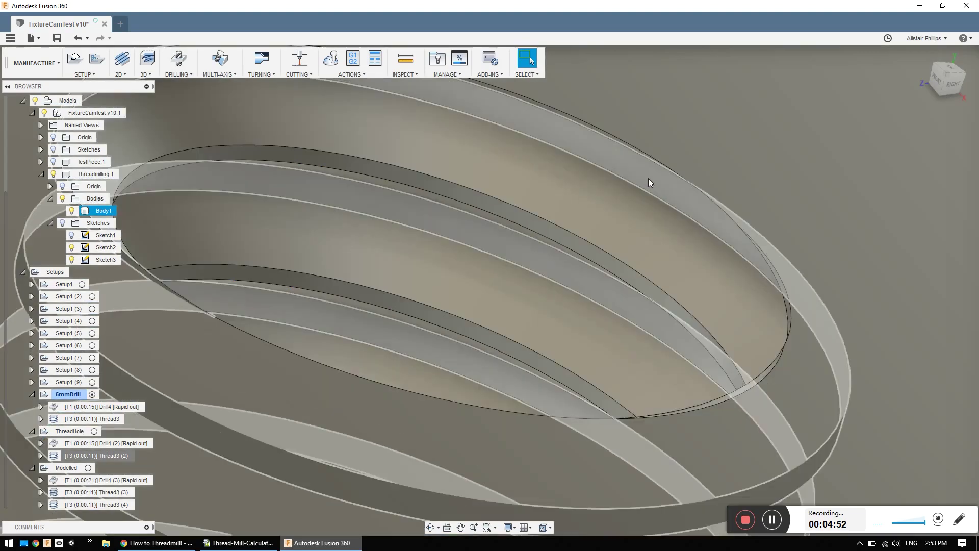
Measure the diameter of the outer helical thread face in the same modelled hole.
{"action": "left_click", "coordinate": [648, 179]}
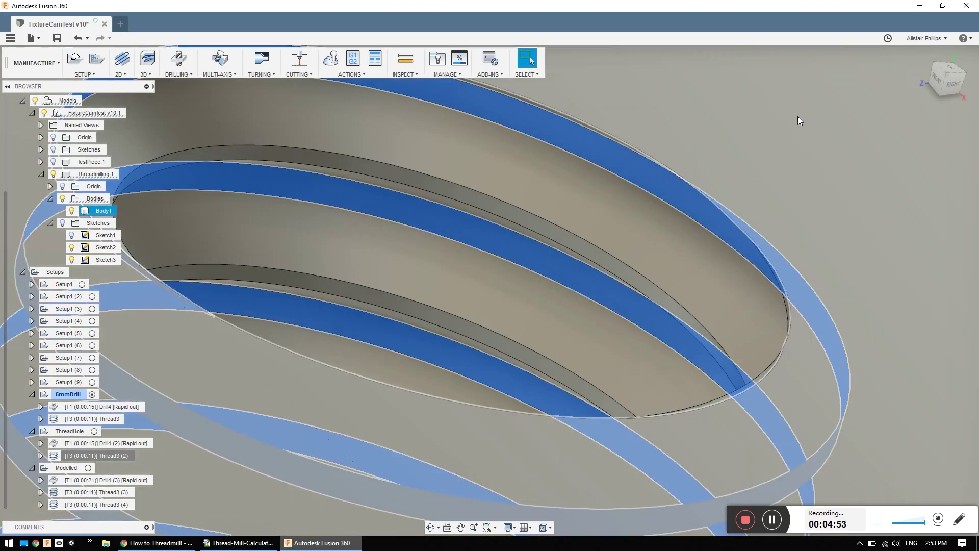
{"action": "key", "text": "i"}
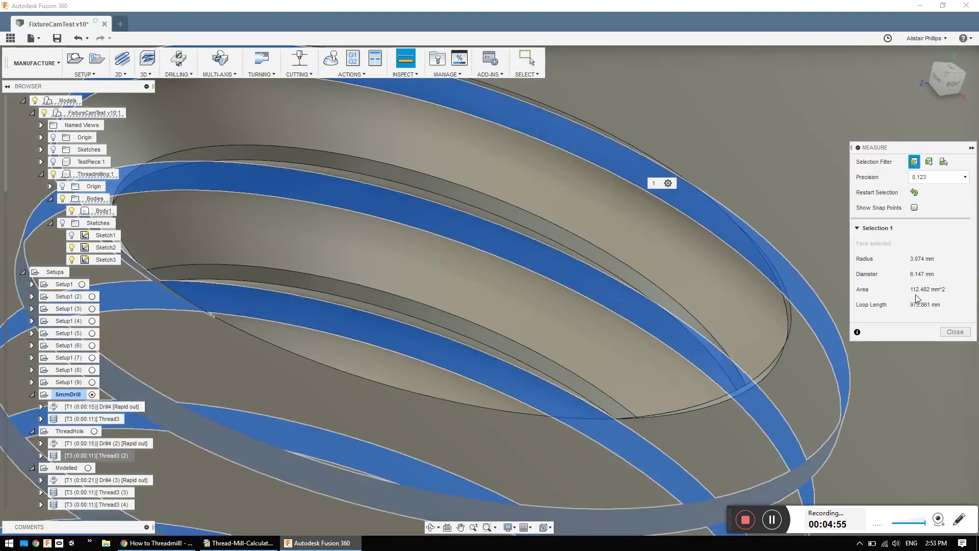
{"action": "left_click", "coordinate": [955, 332]}
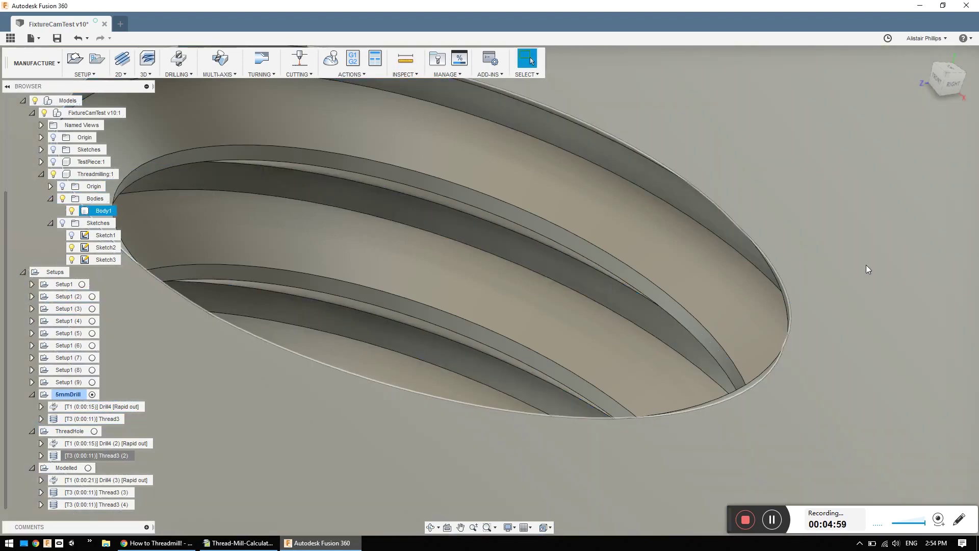
Show the whole block from the top and start one simulation of the 5mmDrill, ThreadHole and Modelled setups together.
{"action": "scroll", "coordinate": [866, 269], "scroll_direction": "down", "scroll_amount": 8}
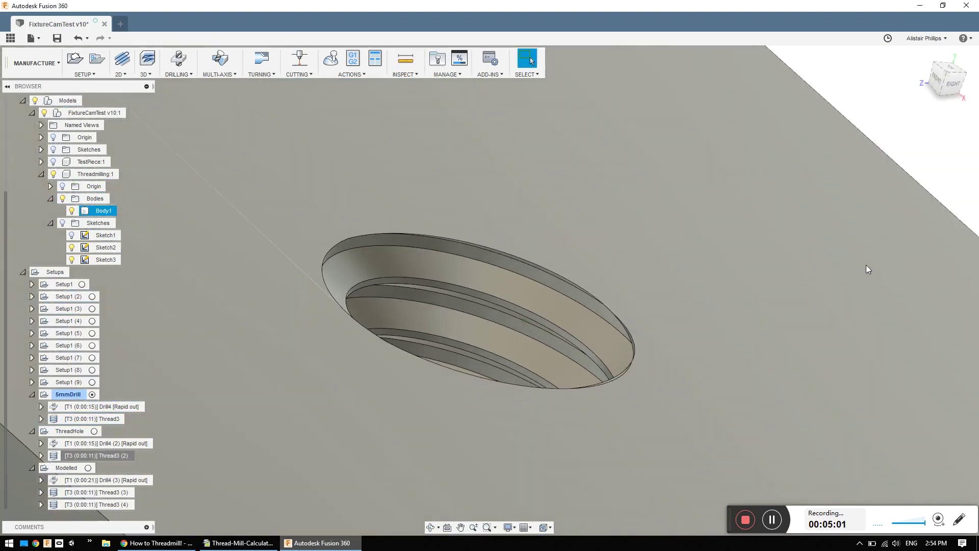
{"action": "scroll", "coordinate": [867, 266], "scroll_direction": "down", "scroll_amount": 8}
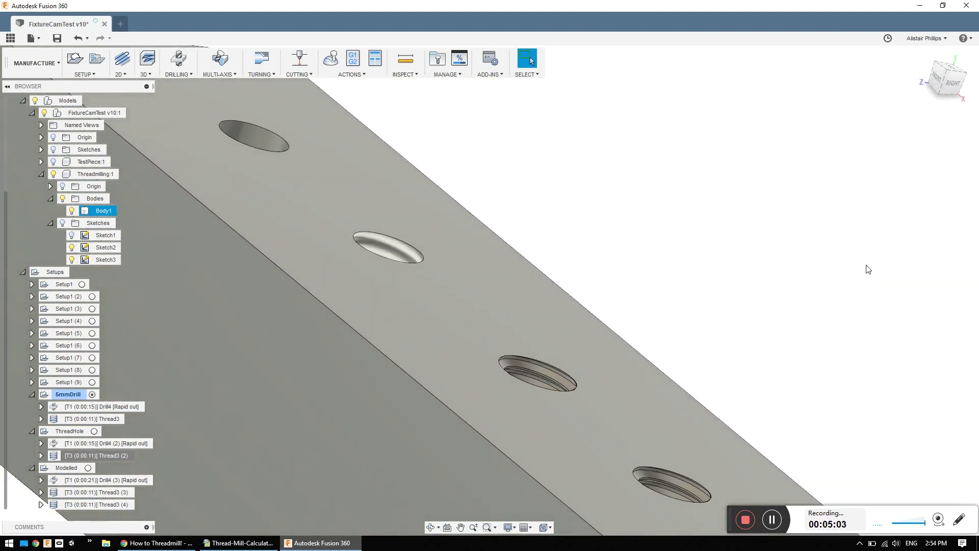
{"action": "scroll", "coordinate": [869, 269], "scroll_direction": "down", "scroll_amount": 8}
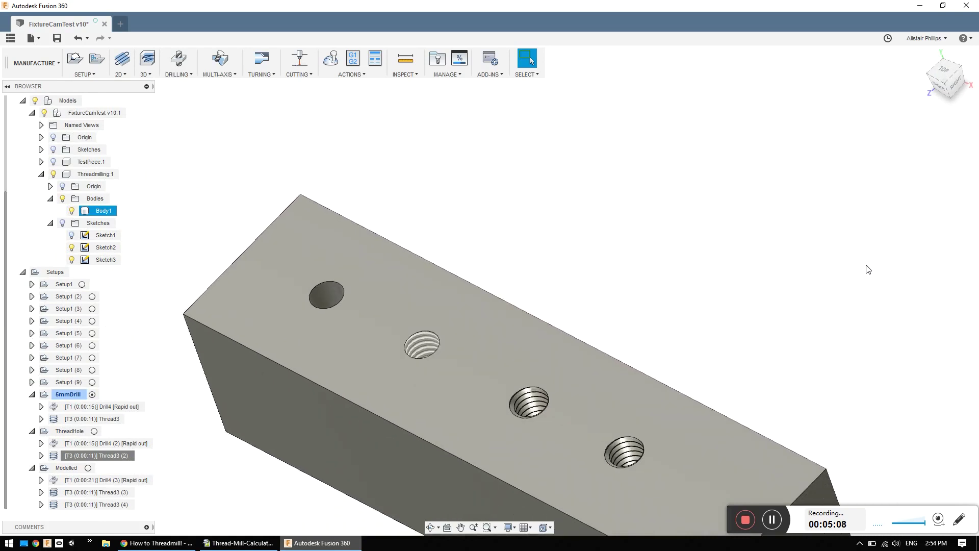
{"action": "scroll", "coordinate": [869, 269], "scroll_direction": "down", "scroll_amount": 2}
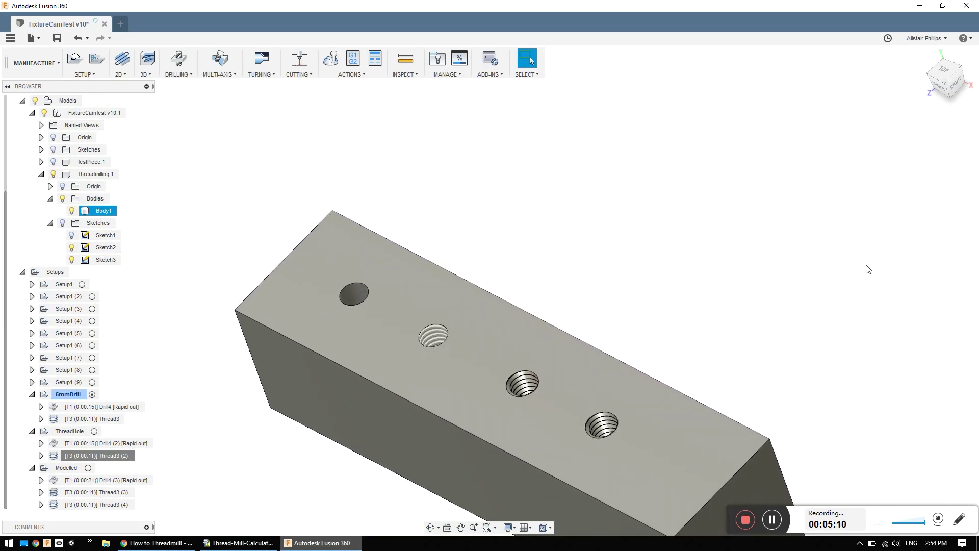
{"action": "left_click", "coordinate": [944, 76]}
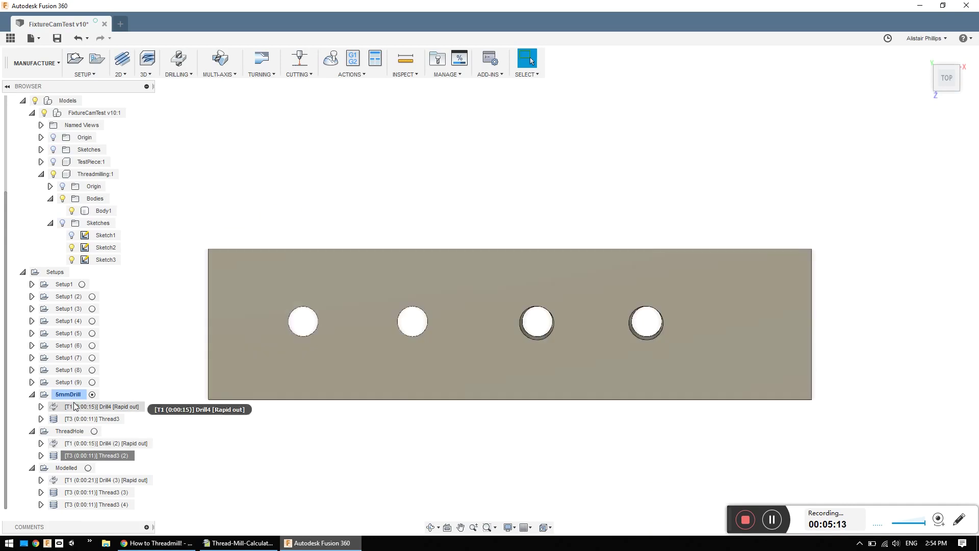
{"action": "left_click", "coordinate": [71, 396]}
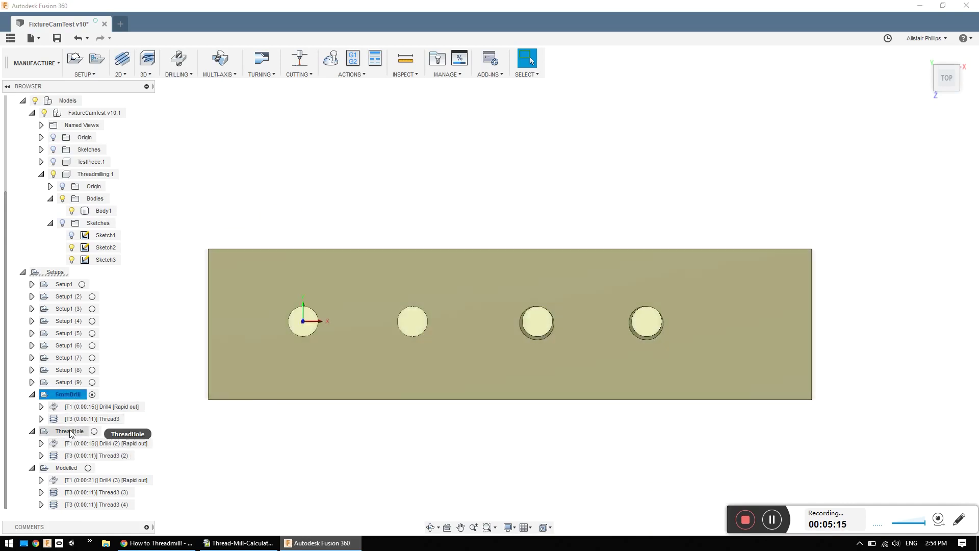
{"action": "left_click", "coordinate": [70, 431], "text": "ctrl"}
{"action": "left_click", "coordinate": [67, 468], "text": "ctrl"}
{"action": "right_click", "coordinate": [68, 471]}
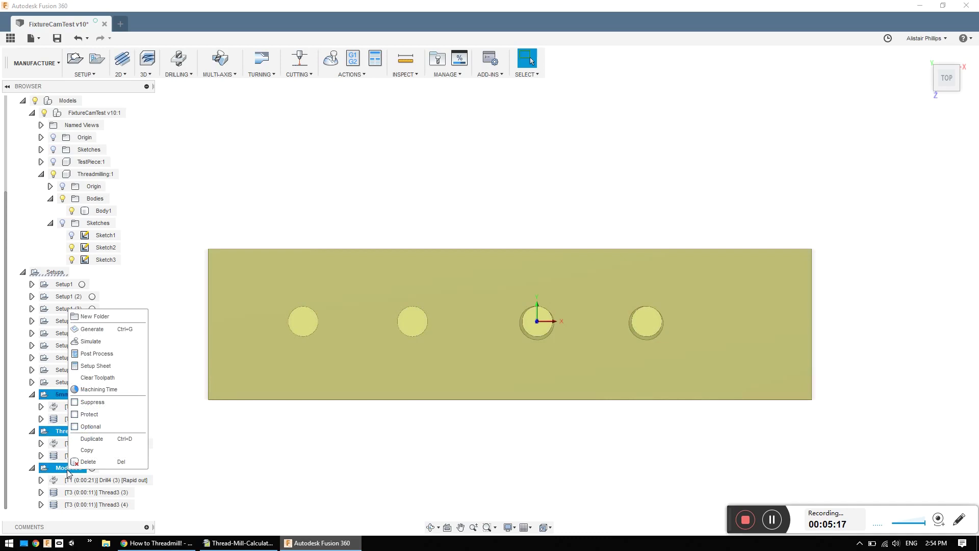
{"action": "left_click", "coordinate": [91, 341]}
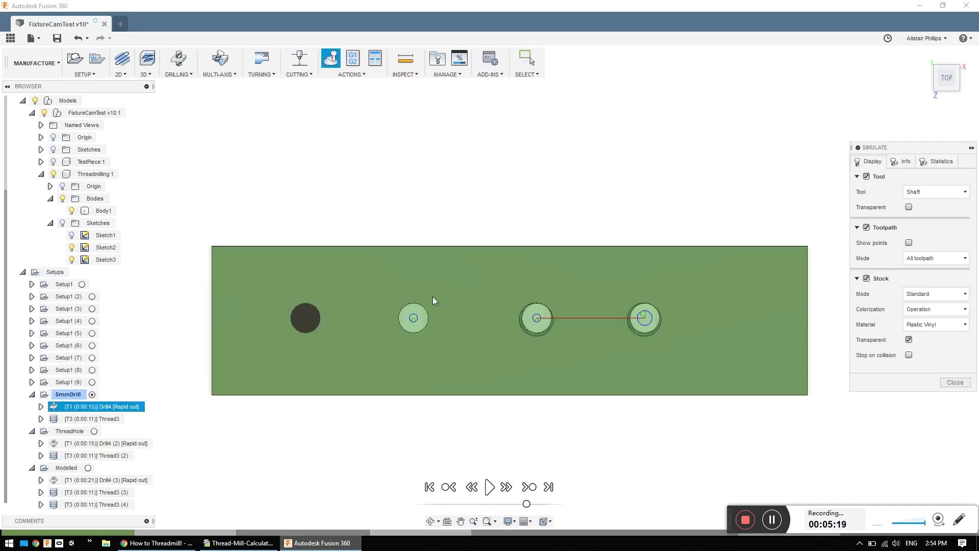
Play the combined drilling and thread milling simulation across all four holes, raising the playback speed.
{"action": "scroll", "coordinate": [432, 295], "scroll_direction": "up", "scroll_amount": 2}
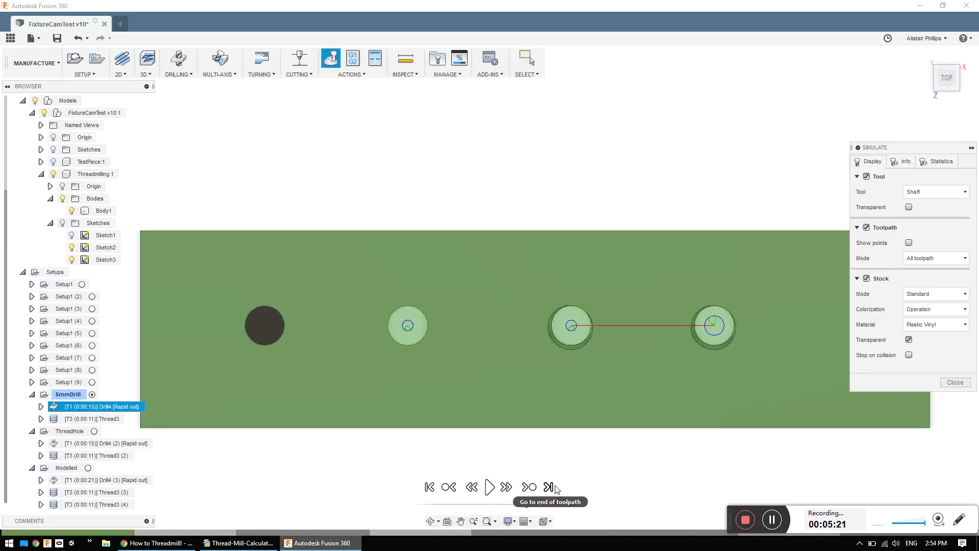
{"action": "left_click", "coordinate": [490, 488]}
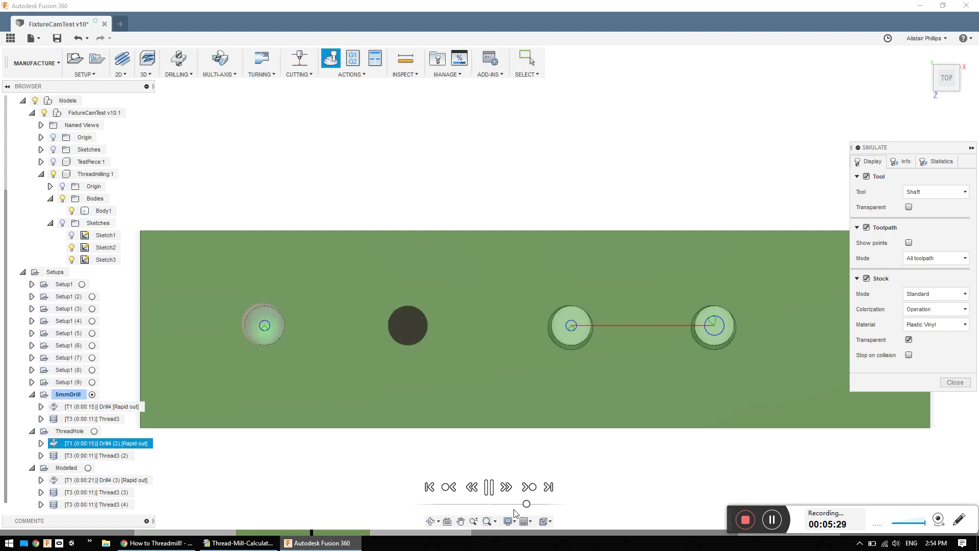
{"action": "left_click_drag", "start_coordinate": [538, 504], "coordinate": [553, 504]}
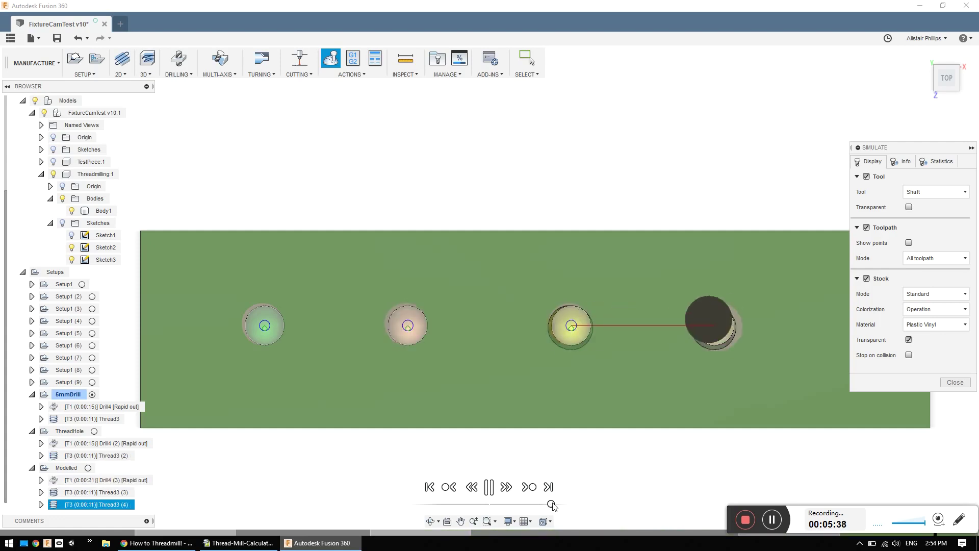
Hide the simulated tool and turn off stock transparency to inspect the milled first hole.
{"action": "left_click", "coordinate": [867, 176]}
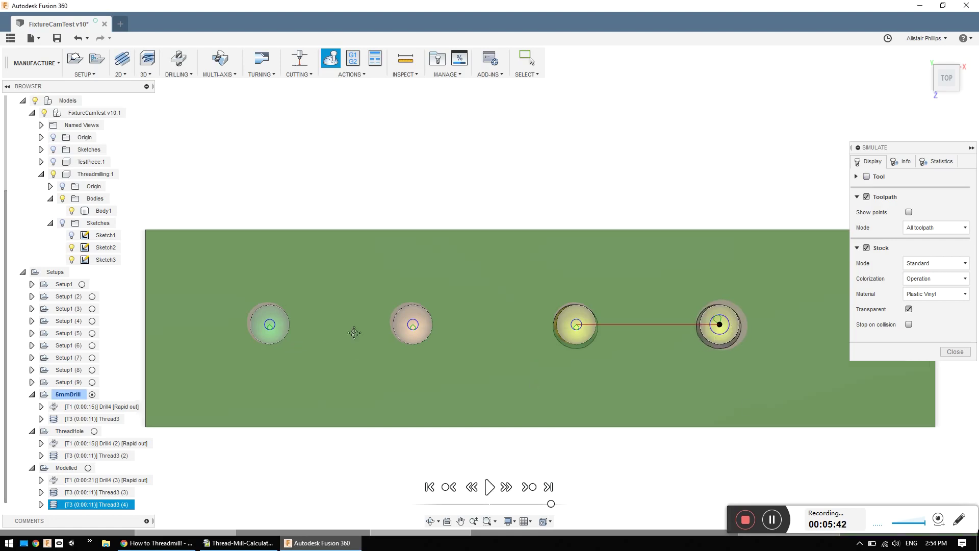
{"action": "scroll", "coordinate": [316, 329], "scroll_direction": "up", "scroll_amount": 5}
{"action": "scroll", "coordinate": [316, 329], "scroll_direction": "up", "scroll_amount": 4}
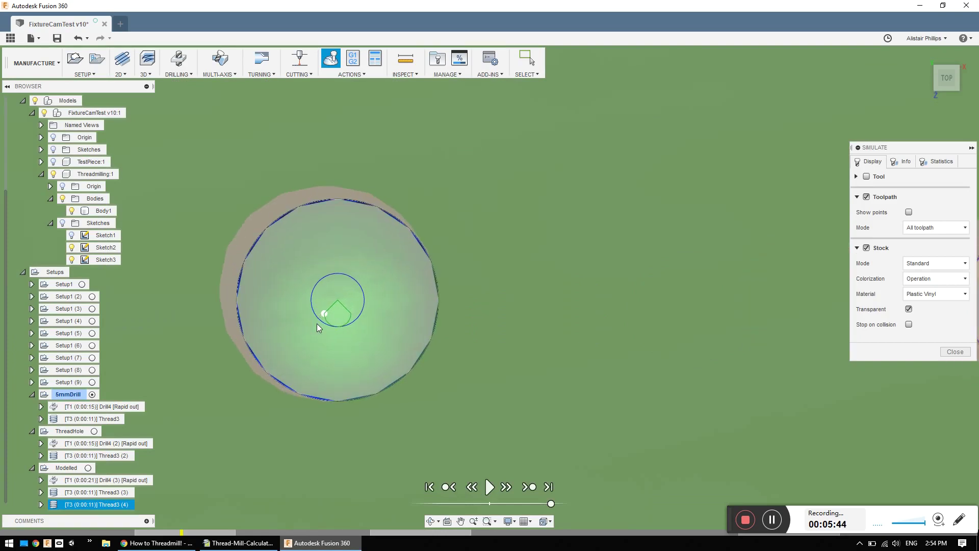
{"action": "scroll", "coordinate": [318, 328], "scroll_direction": "down", "scroll_amount": 3}
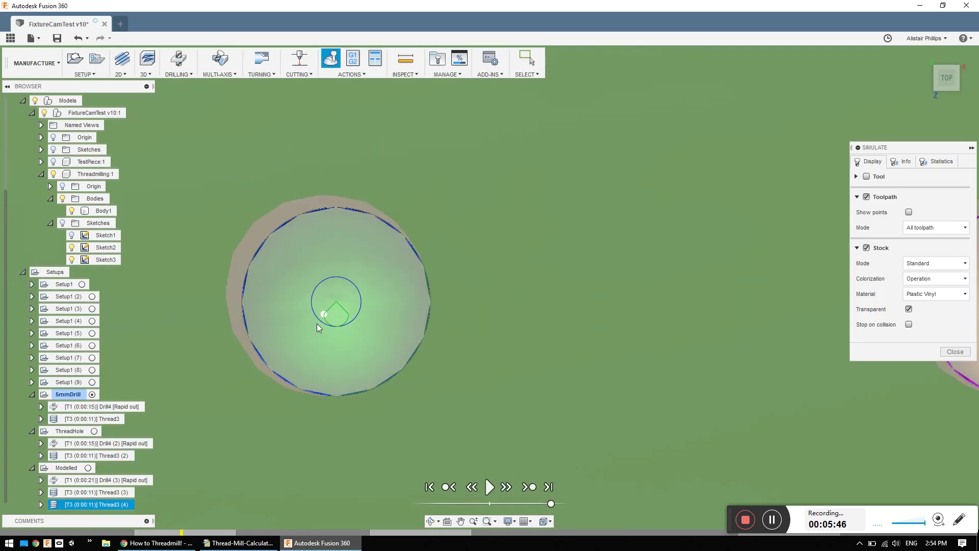
{"action": "left_click", "coordinate": [910, 309]}
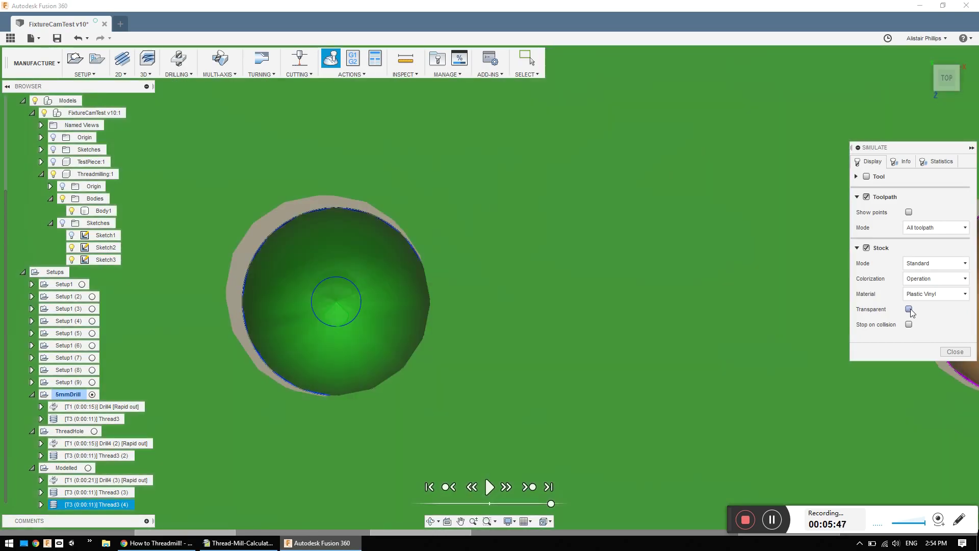
{"action": "scroll", "coordinate": [735, 350], "scroll_direction": "up", "scroll_amount": 2}
{"action": "scroll", "coordinate": [733, 348], "scroll_direction": "down", "scroll_amount": 4}
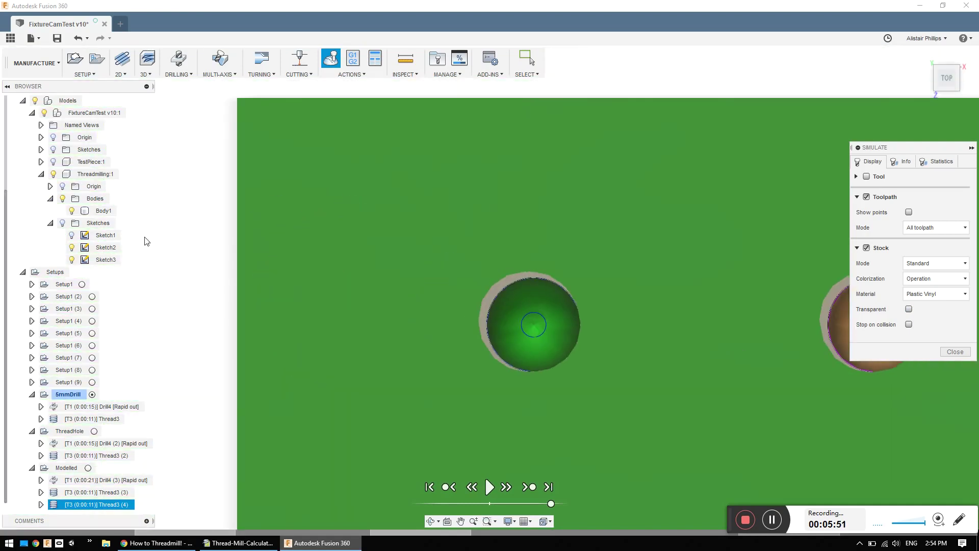
Hide Sketch2 and compare the simulated cuts in the second, third and fourth holes from above.
{"action": "left_click", "coordinate": [72, 248]}
{"action": "middle_click_drag", "start_coordinate": [728, 315], "coordinate": [487, 288]}
{"action": "scroll", "coordinate": [556, 283], "scroll_direction": "down", "scroll_amount": 3}
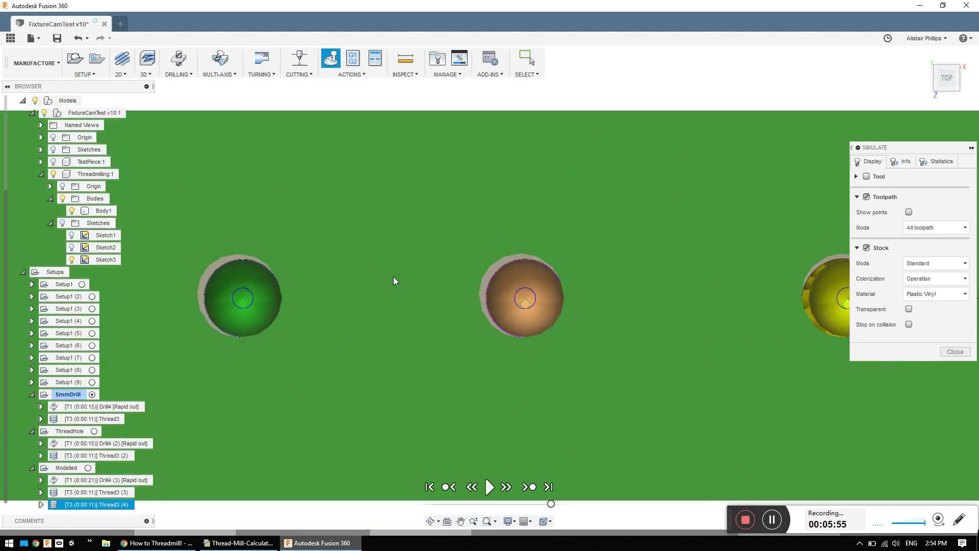
{"action": "middle_click_drag", "start_coordinate": [678, 286], "coordinate": [350, 260]}
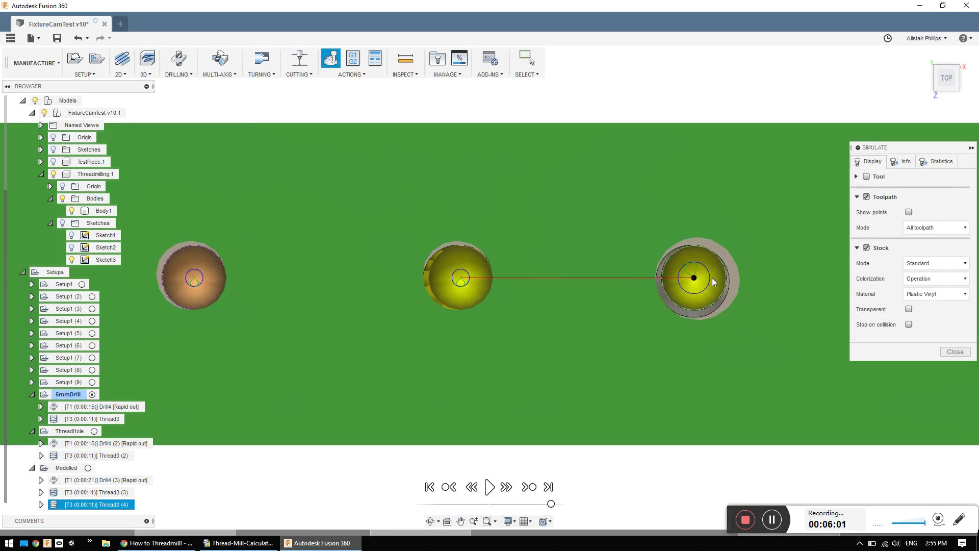
{"action": "scroll", "coordinate": [712, 277], "scroll_direction": "up", "scroll_amount": 5}
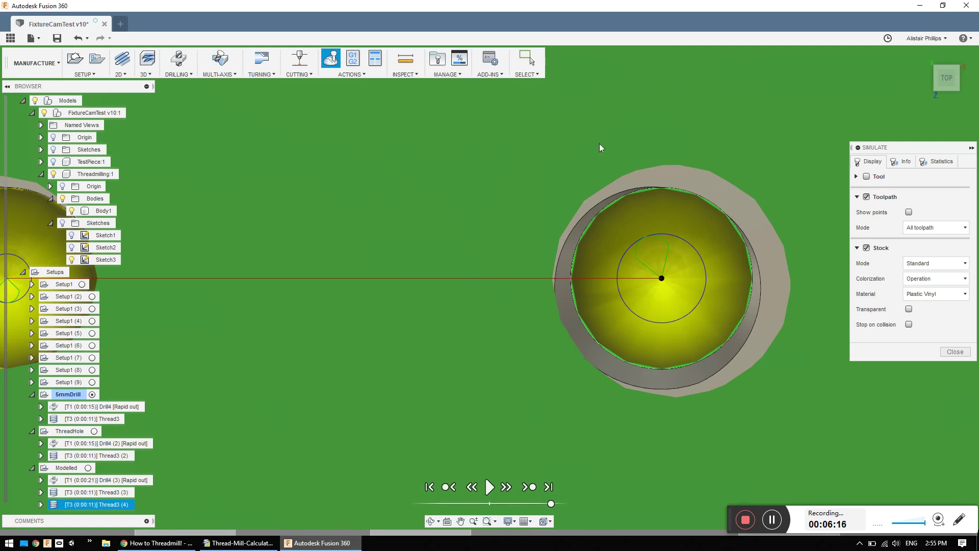
{"action": "middle_click_drag", "start_coordinate": [320, 335], "coordinate": [710, 197]}
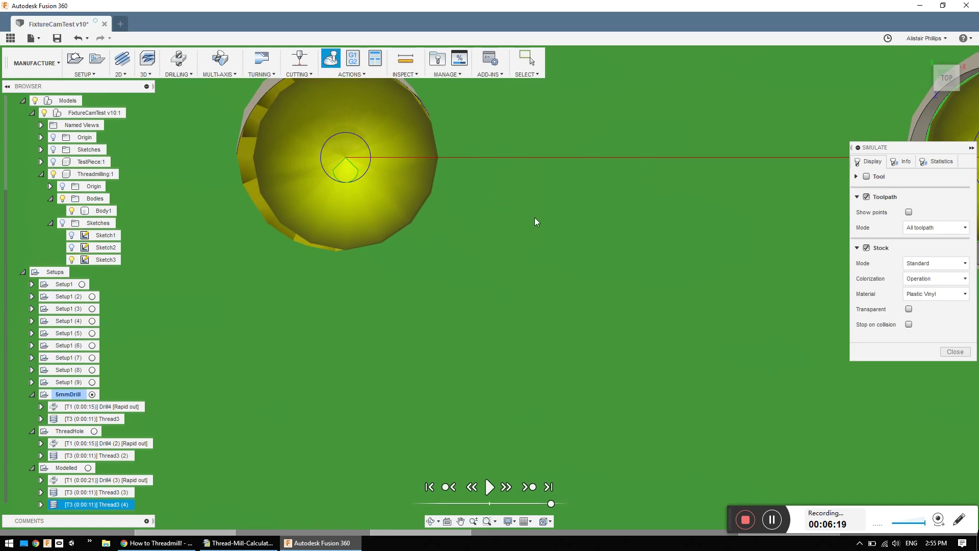
{"action": "middle_click_drag", "start_coordinate": [494, 237], "coordinate": [596, 334]}
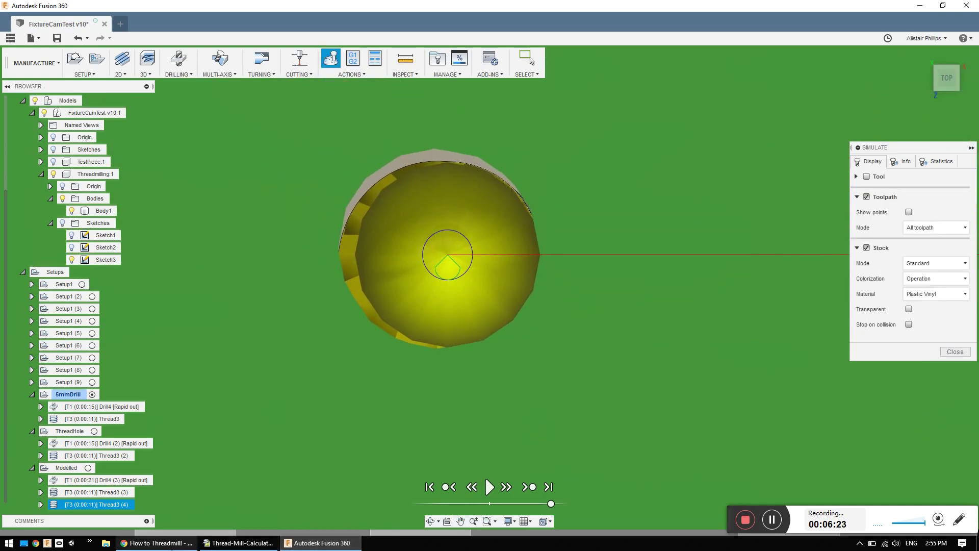
Switch to Chrome, view the NYC CNC "How to Threadmill!" page, and bring up the "Threadmilling: The Ultimate Guide! WW187" video on YouTube.
{"action": "left_click", "coordinate": [170, 544]}
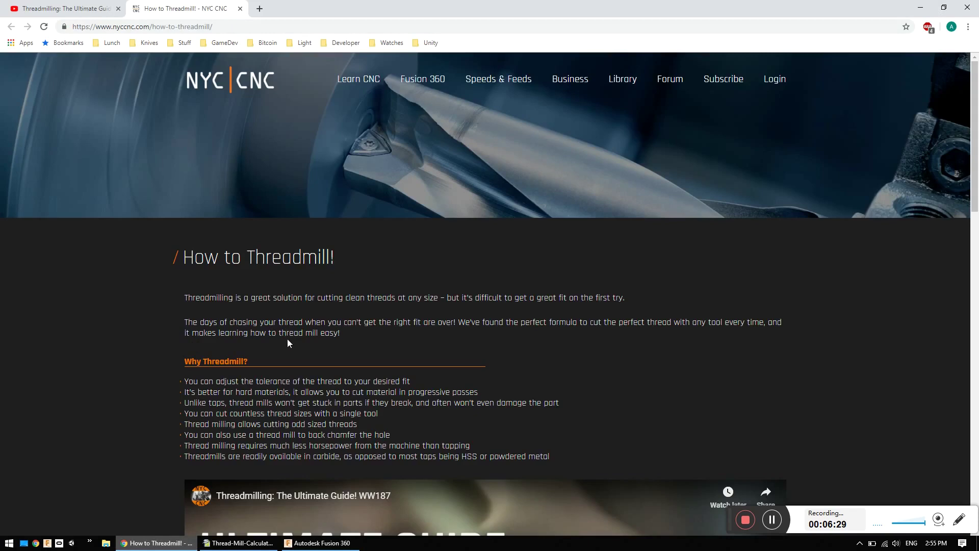
{"action": "scroll", "coordinate": [283, 340], "scroll_direction": "down", "scroll_amount": 7}
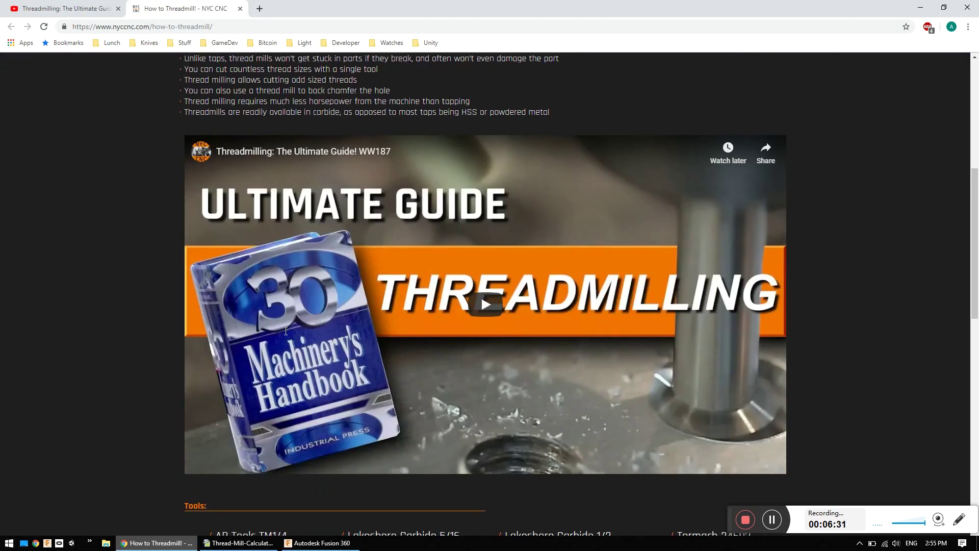
{"action": "left_click", "coordinate": [68, 11]}
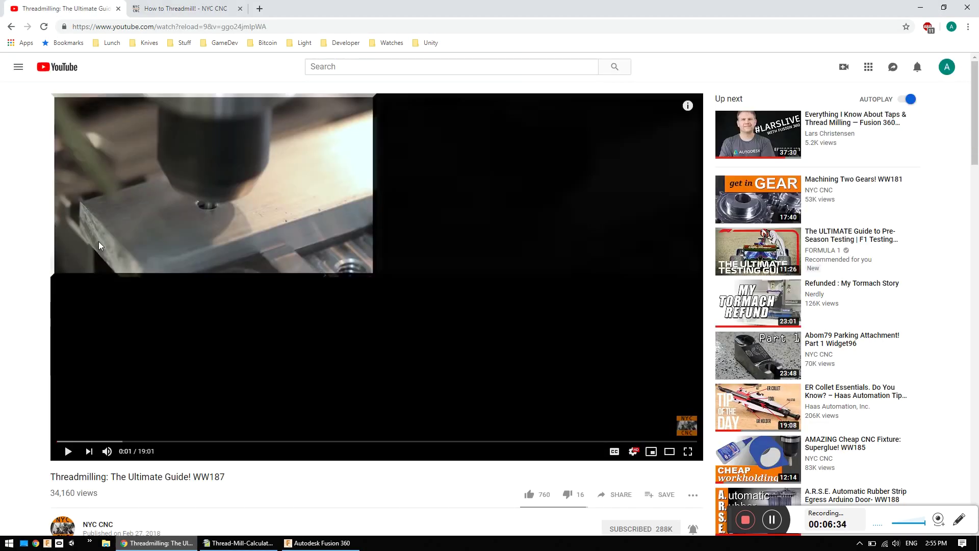
View the NYC CNC "How to Threadmill!" page and switch to the Thread-Mill-Calculator-Rev7.xlsx spreadsheet in OpenOffice Calc.
{"action": "left_click", "coordinate": [175, 8]}
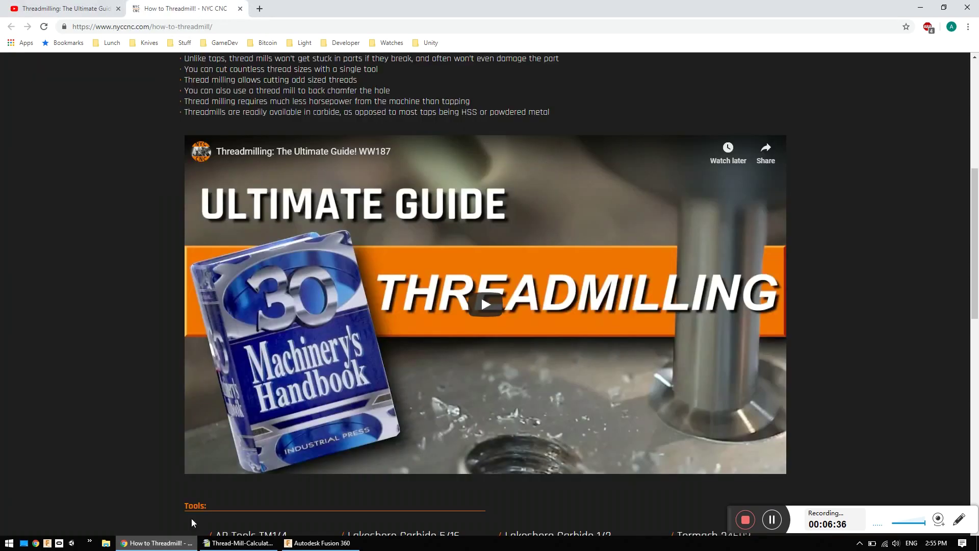
{"action": "left_click", "coordinate": [233, 545]}
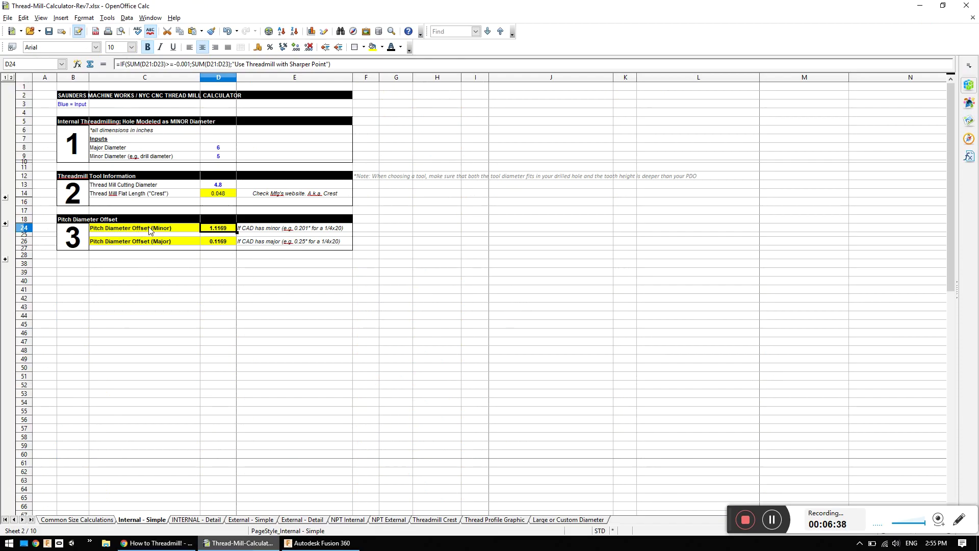
Switch to Fusion 360, inspect the simulated threads inside the milled hole from an angle, and close the simulation.
{"action": "left_click", "coordinate": [323, 545]}
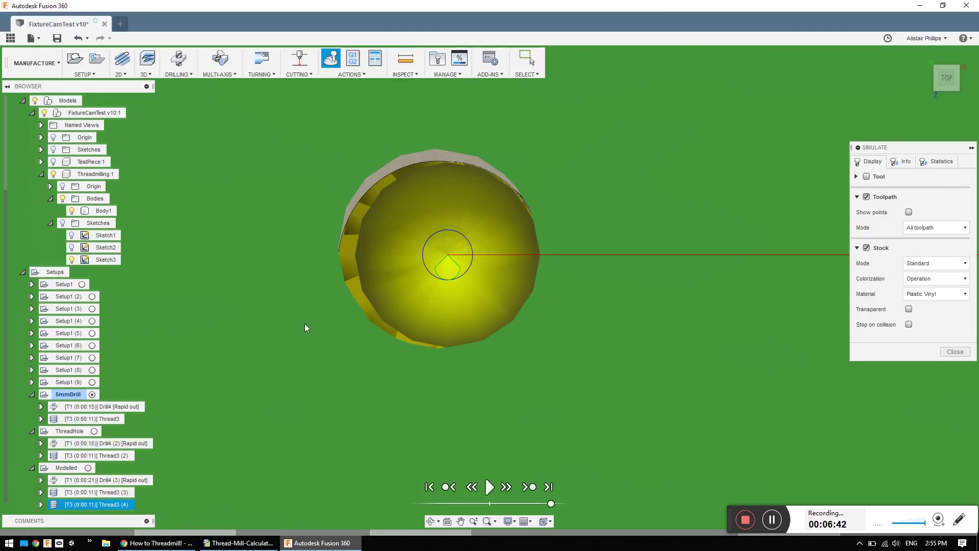
{"action": "middle_click_drag", "start_coordinate": [324, 347], "coordinate": [284, 296], "text": "shift"}
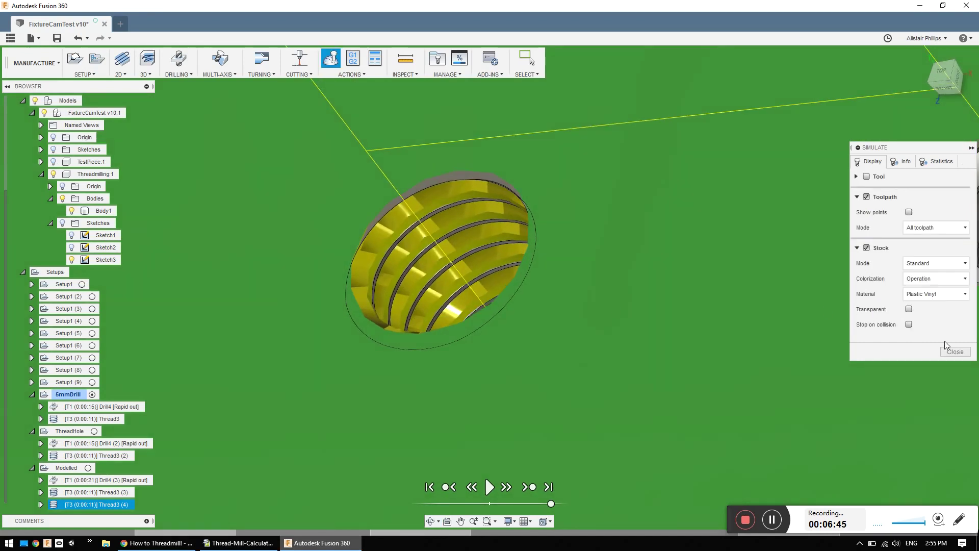
{"action": "left_click", "coordinate": [955, 351]}
{"action": "scroll", "coordinate": [324, 249], "scroll_direction": "up", "scroll_amount": 3}
{"action": "scroll", "coordinate": [325, 249], "scroll_direction": "down", "scroll_amount": 5}
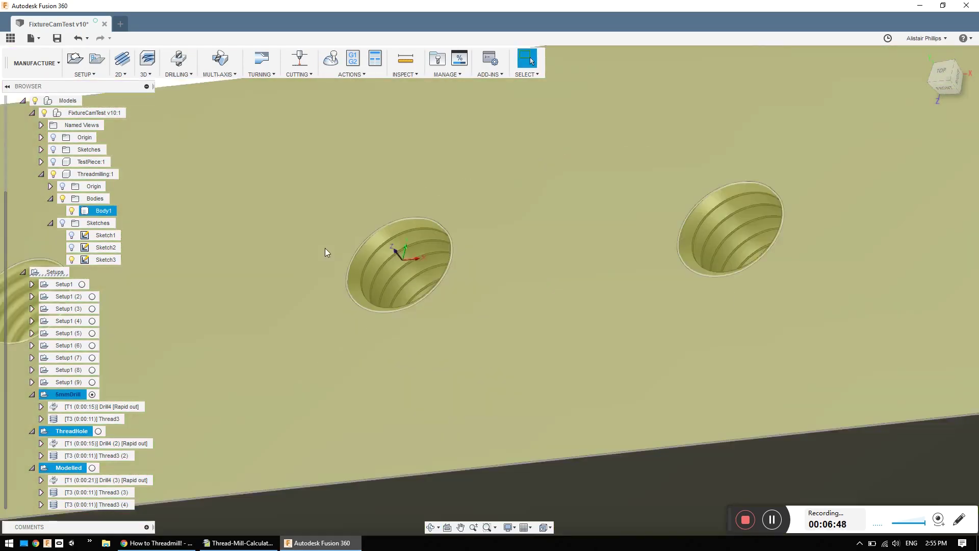
{"action": "middle_click_drag", "start_coordinate": [281, 227], "coordinate": [490, 206]}
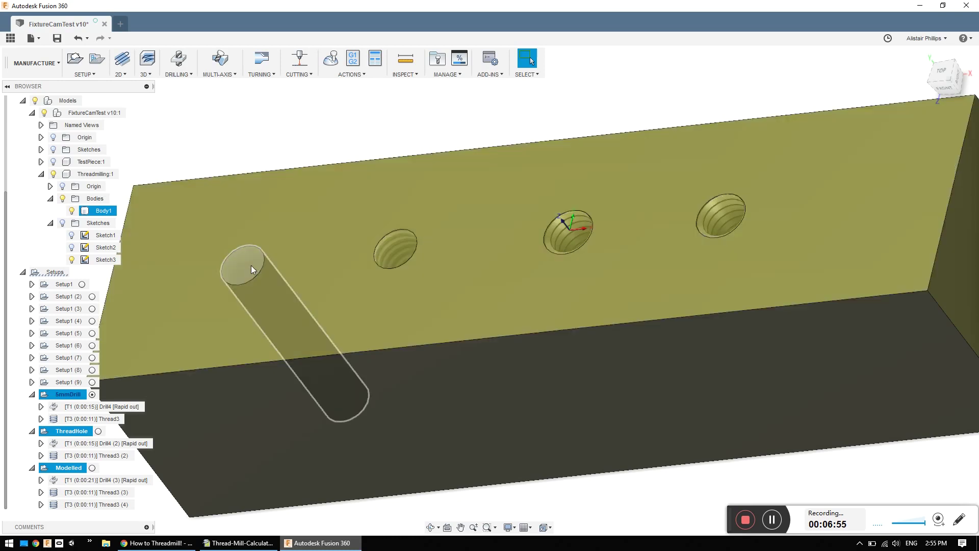
Select the plain first hole's cylindrical face and check its minor diameter input in the thread mill calculator.
{"action": "left_click", "coordinate": [246, 267]}
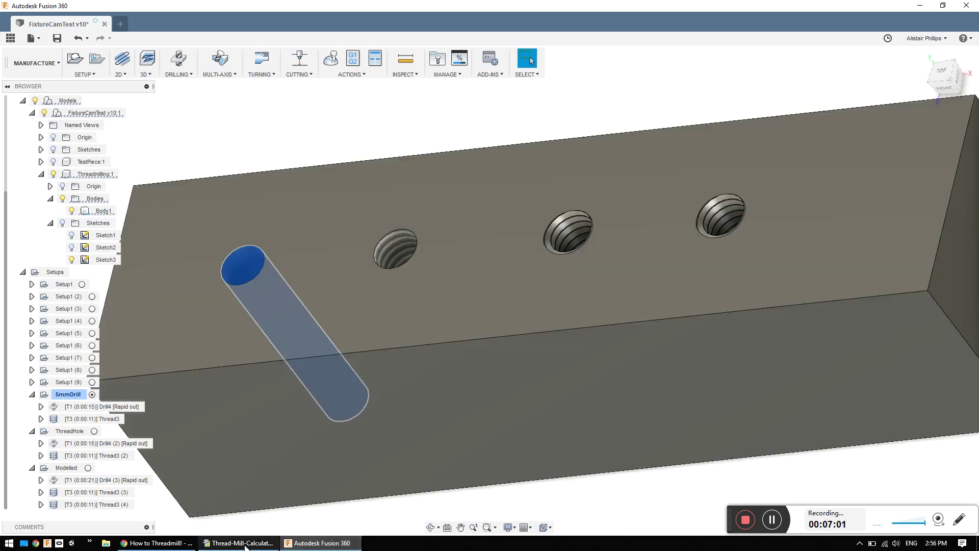
{"action": "left_click", "coordinate": [245, 544]}
{"action": "left_click", "coordinate": [217, 157]}
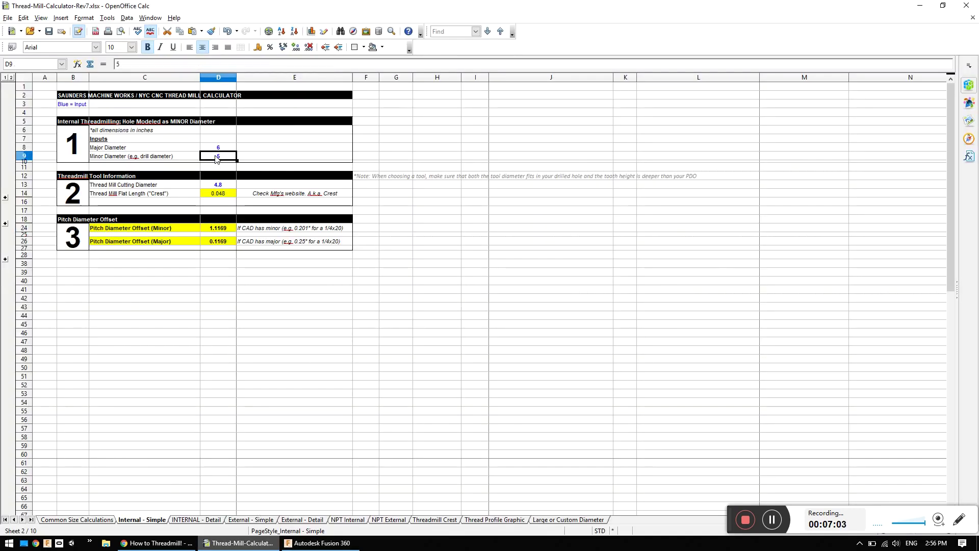
{"action": "left_click", "coordinate": [320, 543]}
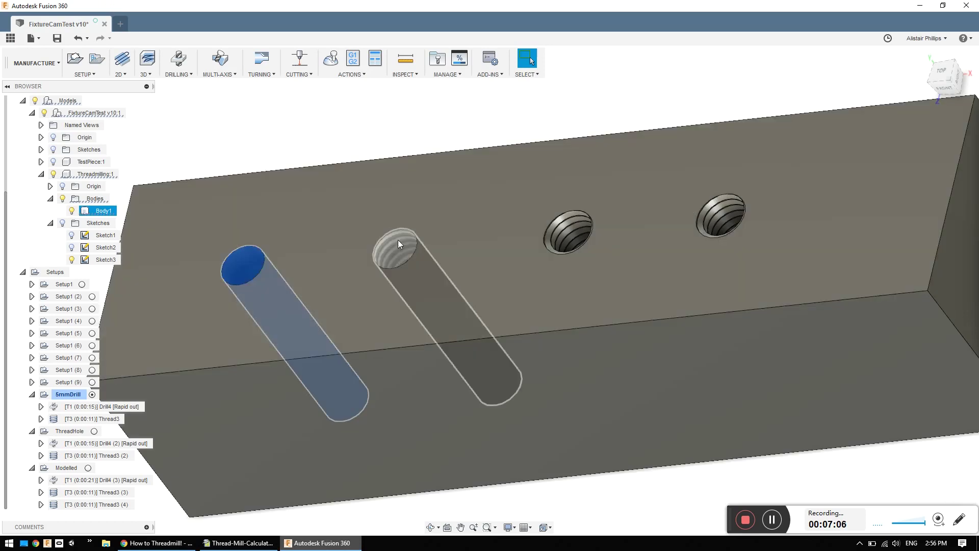
Select the second hole's cosmetic-thread face, and set the Minor Diameter in the thread mill calculator to 5.035.
{"action": "left_click", "coordinate": [398, 240]}
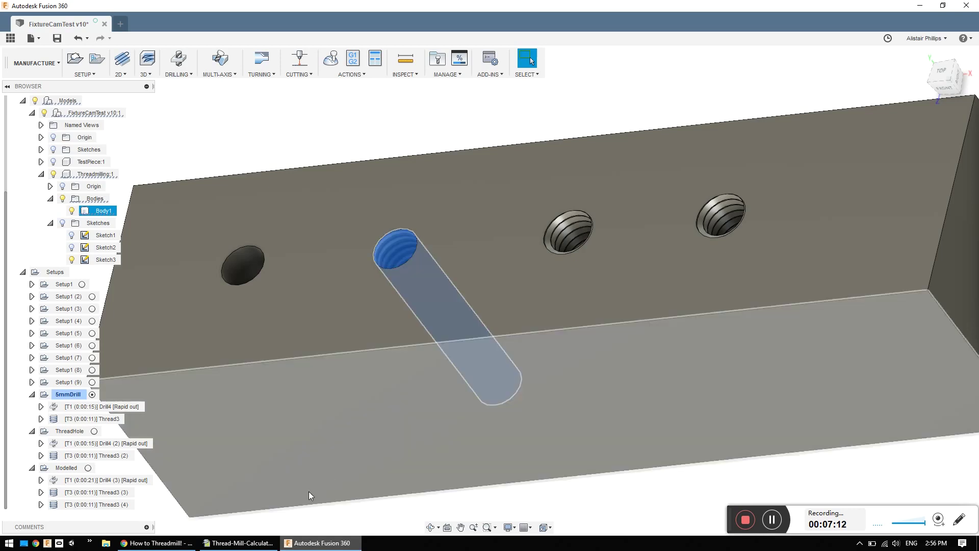
{"action": "left_click", "coordinate": [238, 543]}
{"action": "double_click", "coordinate": [227, 156]}
{"action": "type", "text": "."}
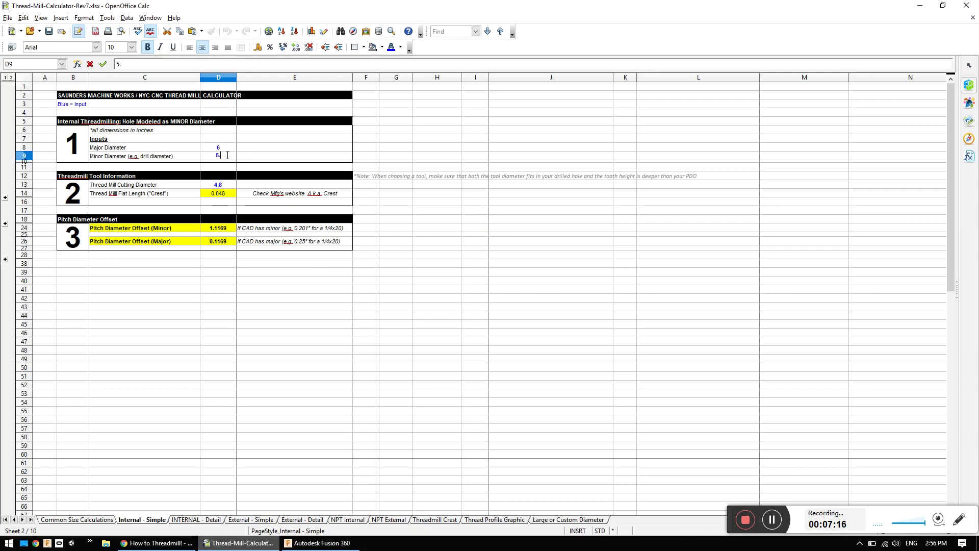
{"action": "type", "text": "035"}
{"action": "key", "text": "Return"}
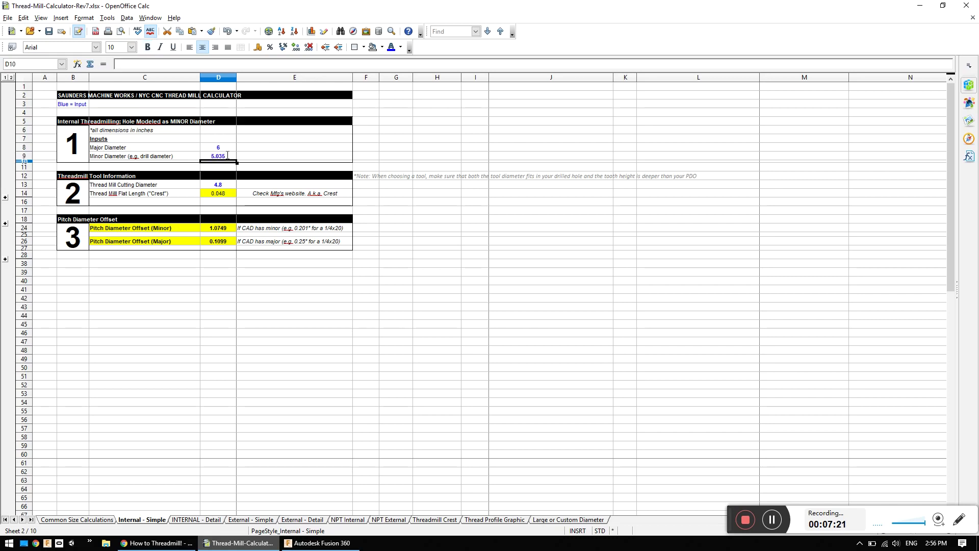
Compare the calculator's Pitch Diameter Offset (Minor) with the pitch diameter offset in the Thread3 (2) operation's pass settings in Fusion 360.
{"action": "left_click", "coordinate": [227, 229]}
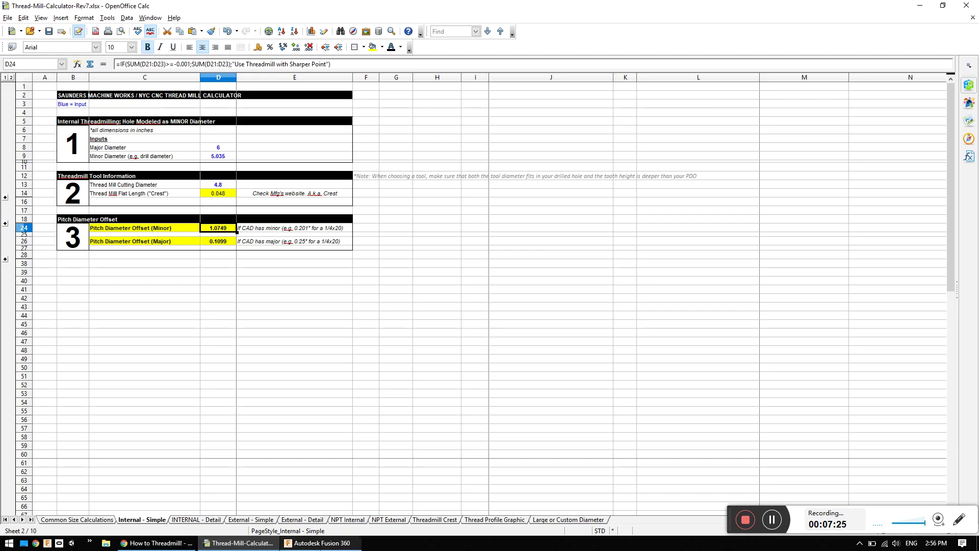
{"action": "left_click", "coordinate": [322, 543]}
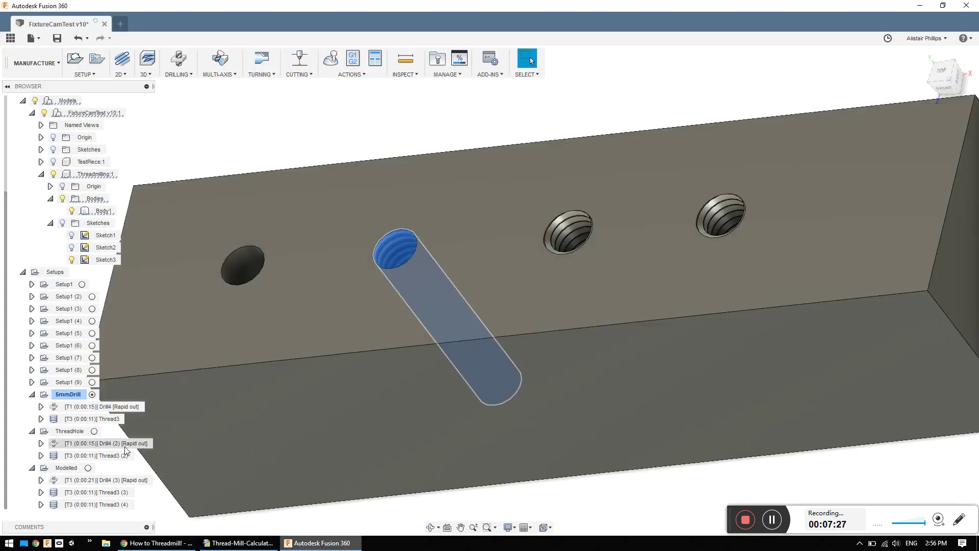
{"action": "left_click", "coordinate": [116, 455]}
{"action": "right_click", "coordinate": [116, 457]}
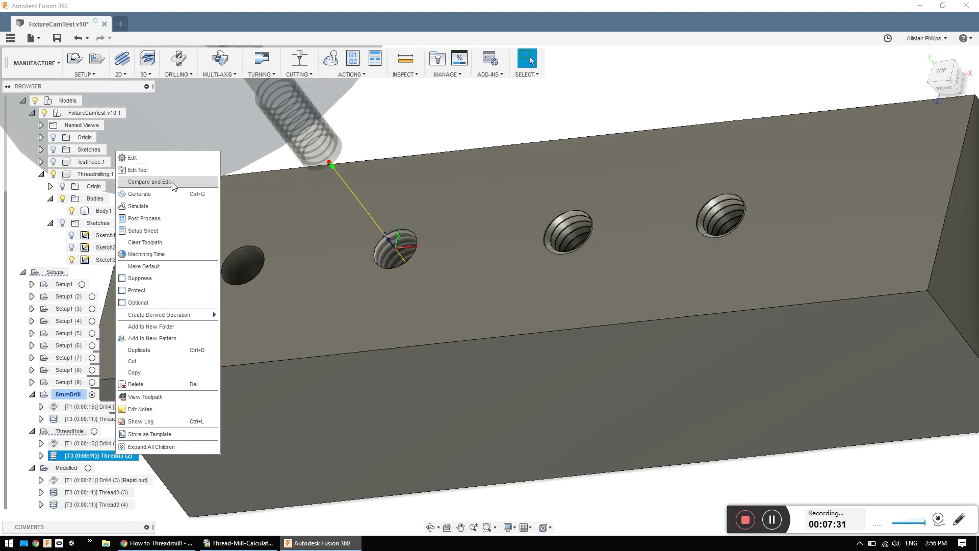
{"action": "left_click", "coordinate": [133, 158]}
{"action": "left_click", "coordinate": [901, 162]}
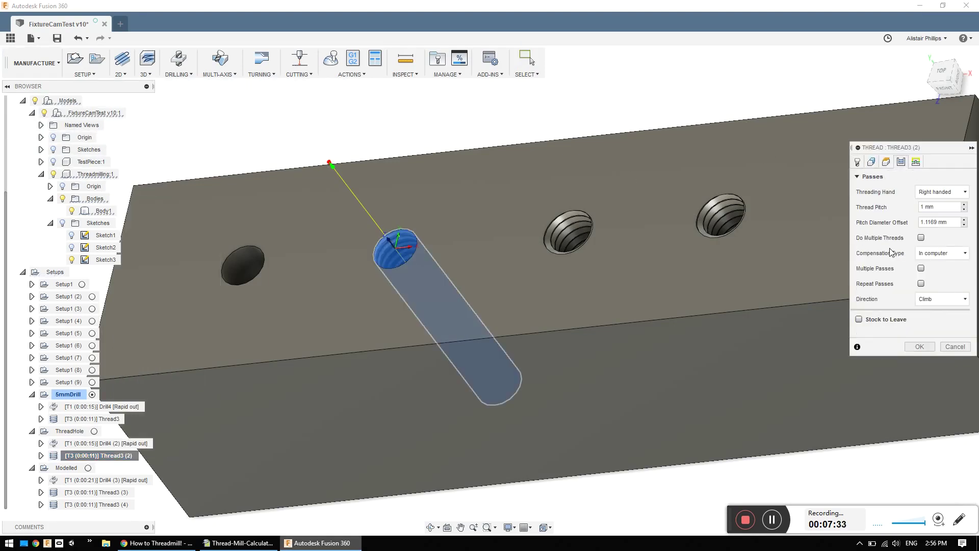
{"action": "left_click_drag", "start_coordinate": [953, 223], "coordinate": [897, 223]}
{"action": "left_click", "coordinate": [920, 346]}
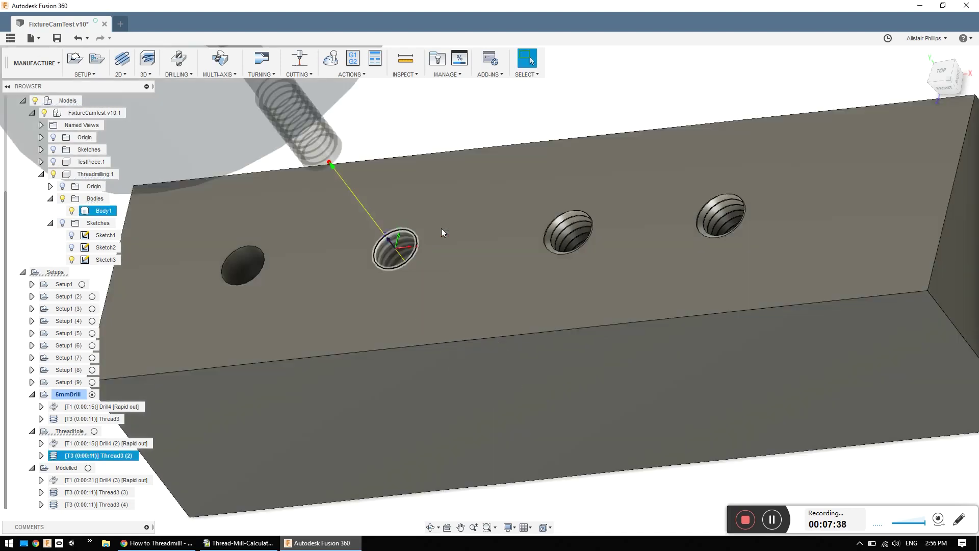
Examine the modelled thread in the third hole up close and compare it with the other holes in the block.
{"action": "scroll", "coordinate": [444, 228], "scroll_direction": "up", "scroll_amount": 3}
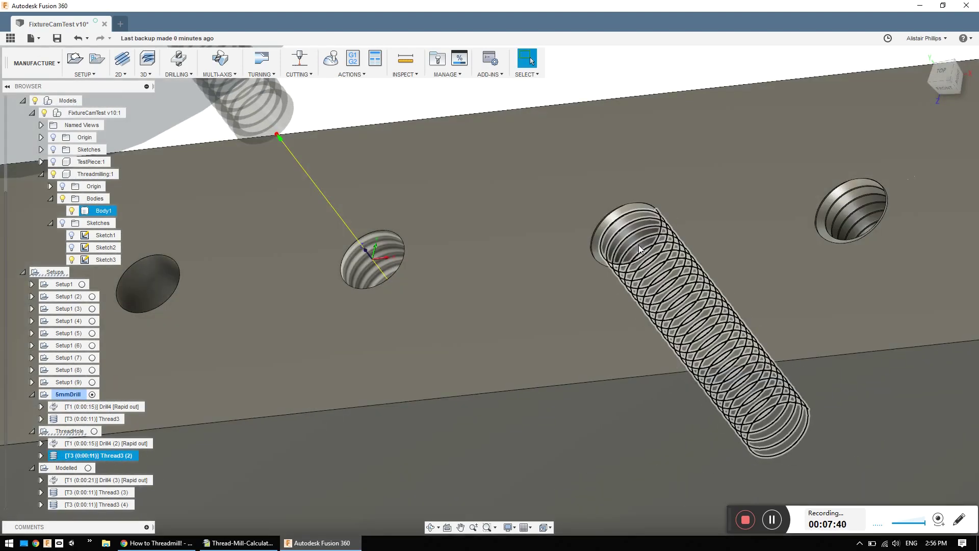
{"action": "scroll", "coordinate": [638, 247], "scroll_direction": "up", "scroll_amount": 2}
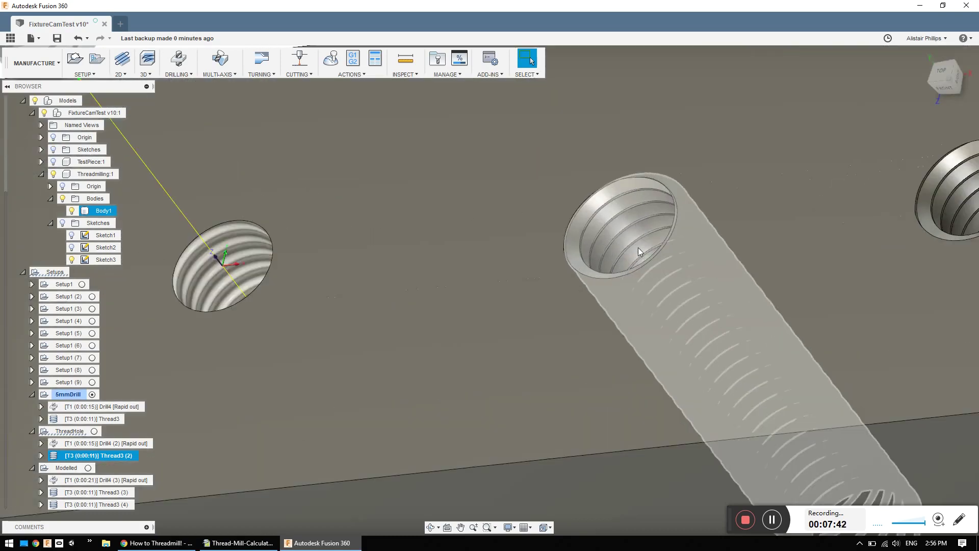
{"action": "scroll", "coordinate": [627, 244], "scroll_direction": "up", "scroll_amount": 2}
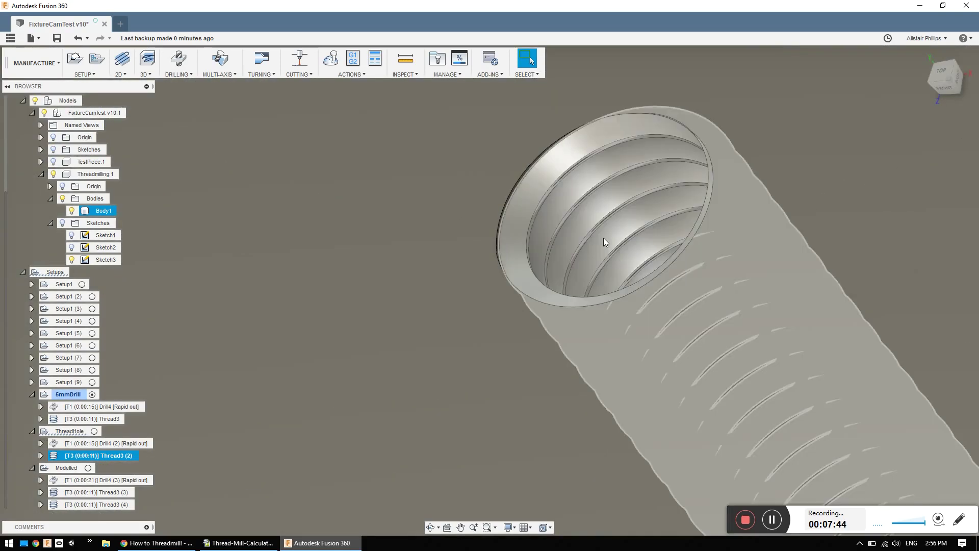
{"action": "scroll", "coordinate": [610, 221], "scroll_direction": "down", "scroll_amount": 5}
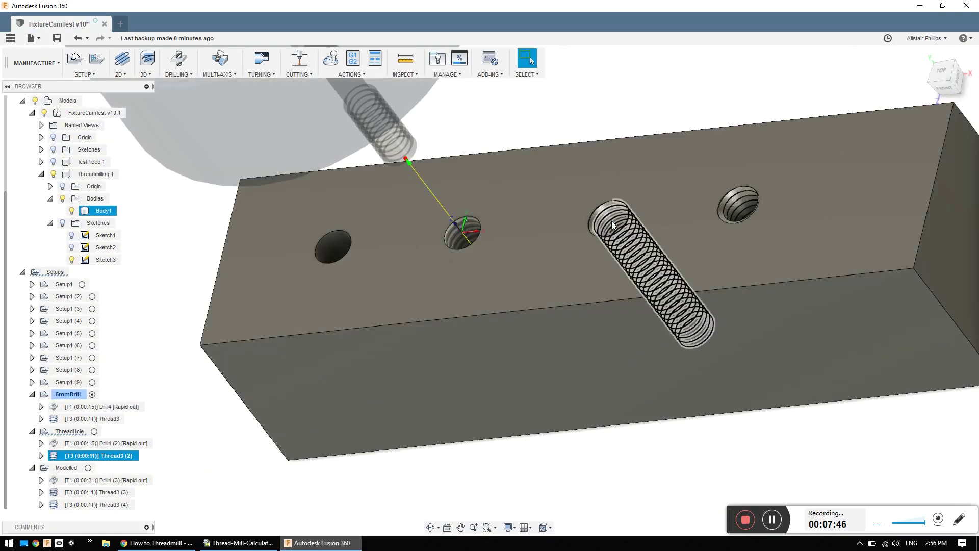
{"action": "middle_click_drag", "start_coordinate": [703, 210], "coordinate": [714, 228], "text": "shift"}
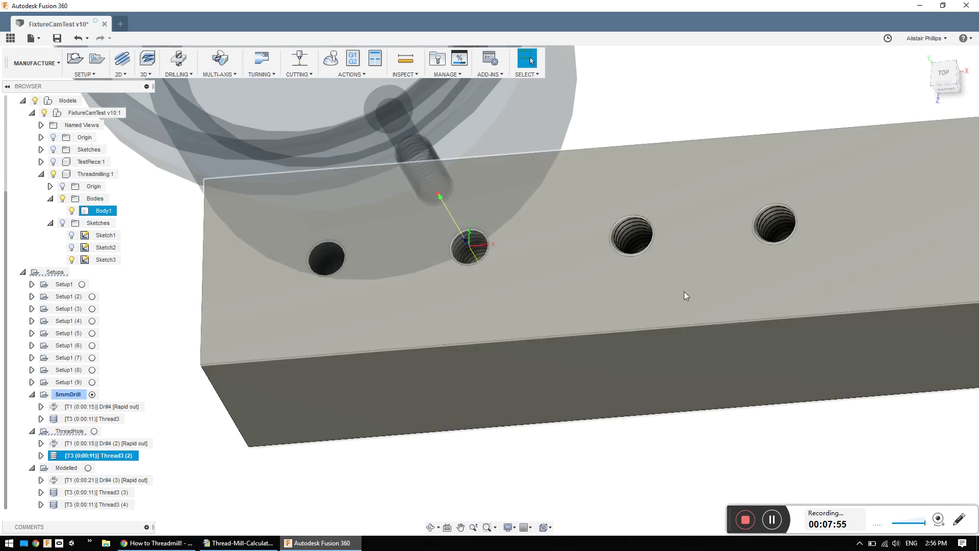
{"action": "scroll", "coordinate": [678, 288], "scroll_direction": "up", "scroll_amount": 3}
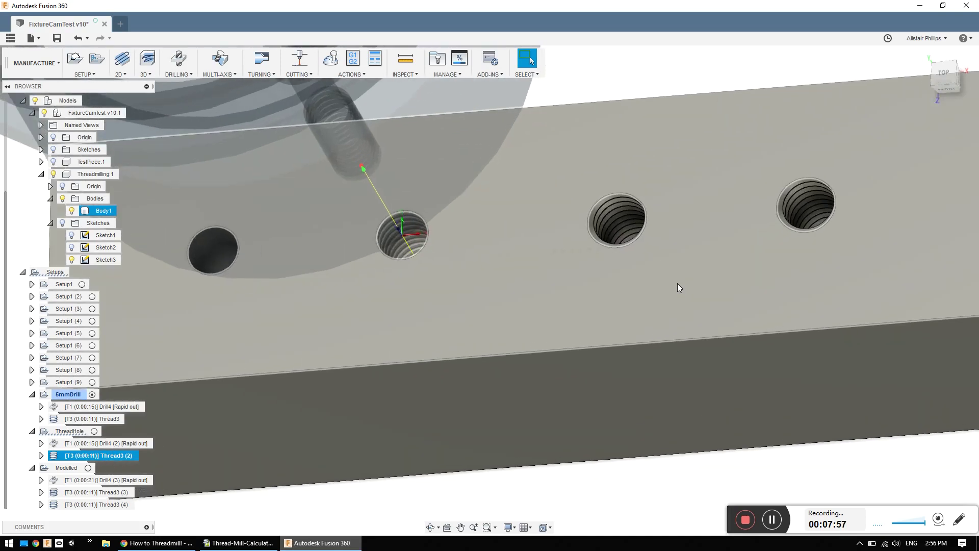
{"action": "scroll", "coordinate": [677, 288], "scroll_direction": "down", "scroll_amount": 1}
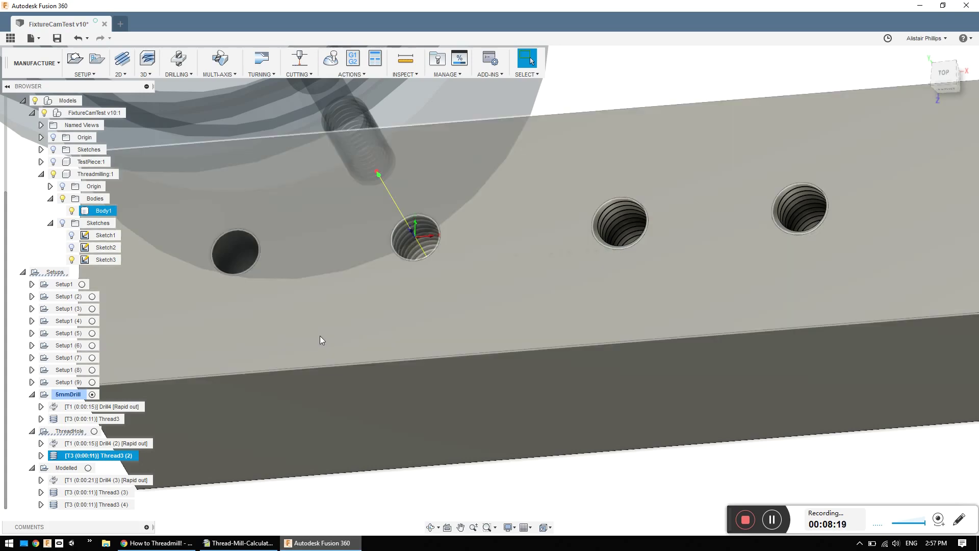
{"action": "scroll", "coordinate": [320, 336], "scroll_direction": "down", "scroll_amount": 4}
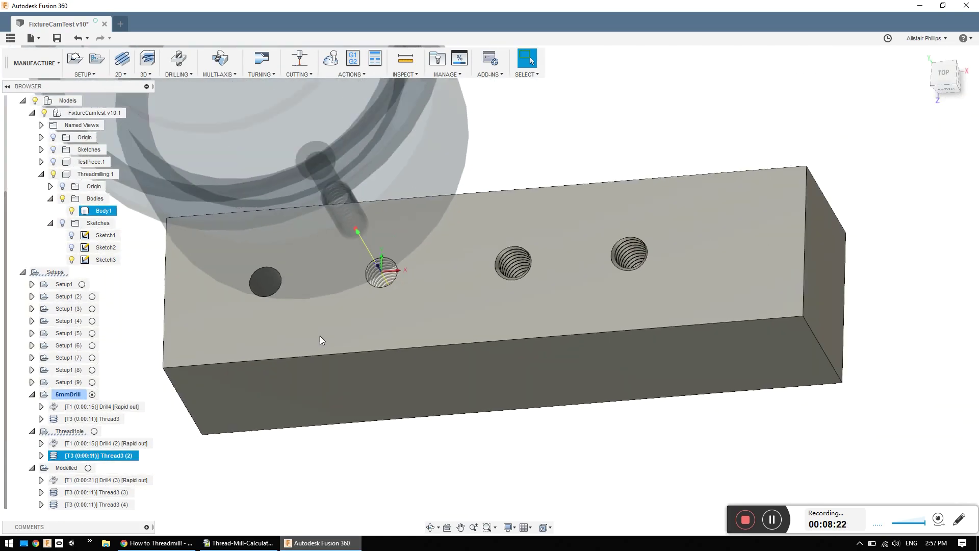
Return the block to the home view and look over its plain, cosmetic-thread and modelled-thread holes.
{"action": "middle_click_drag", "start_coordinate": [339, 318], "coordinate": [397, 305]}
{"action": "left_click", "coordinate": [924, 57]}
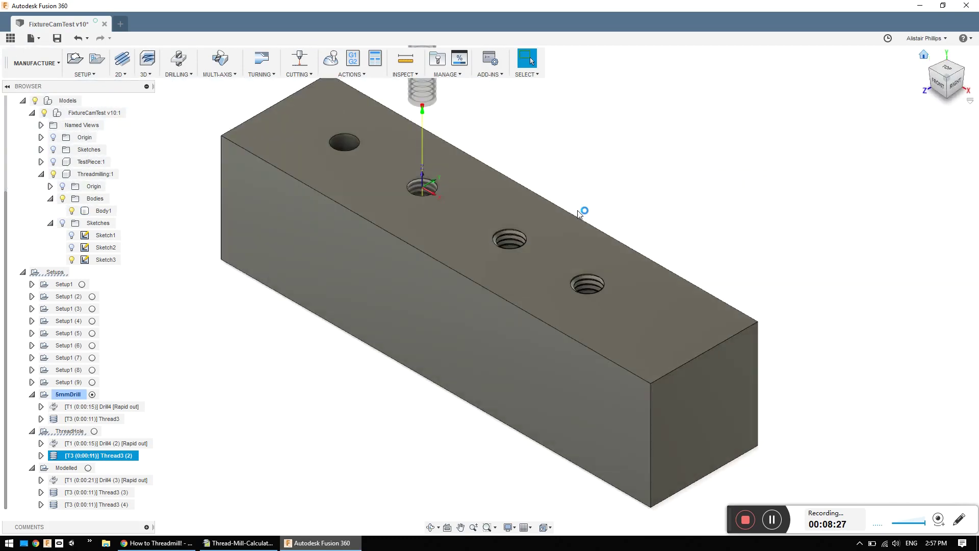
{"action": "scroll", "coordinate": [421, 238], "scroll_direction": "up", "scroll_amount": 5}
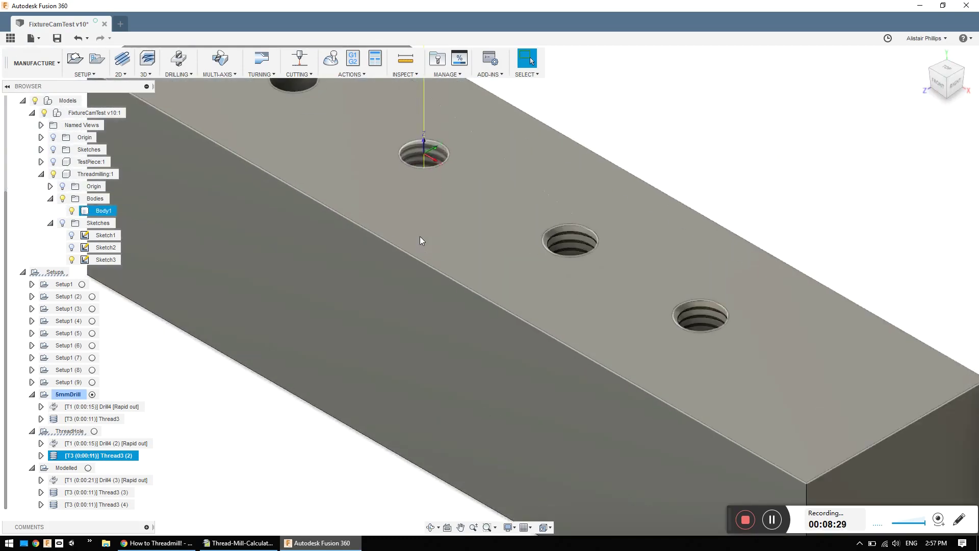
{"action": "scroll", "coordinate": [420, 237], "scroll_direction": "down", "scroll_amount": 5}
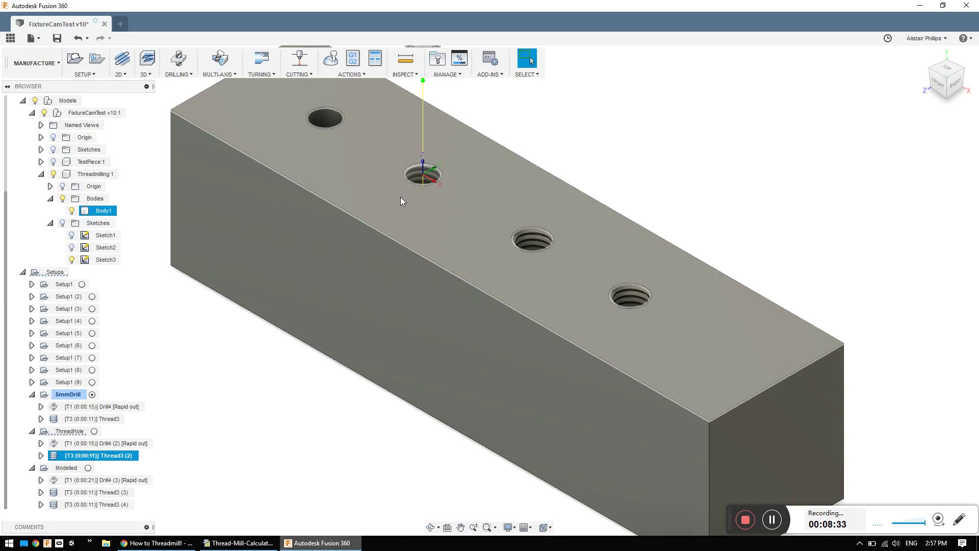
{"action": "middle_click_drag", "start_coordinate": [372, 186], "coordinate": [344, 247]}
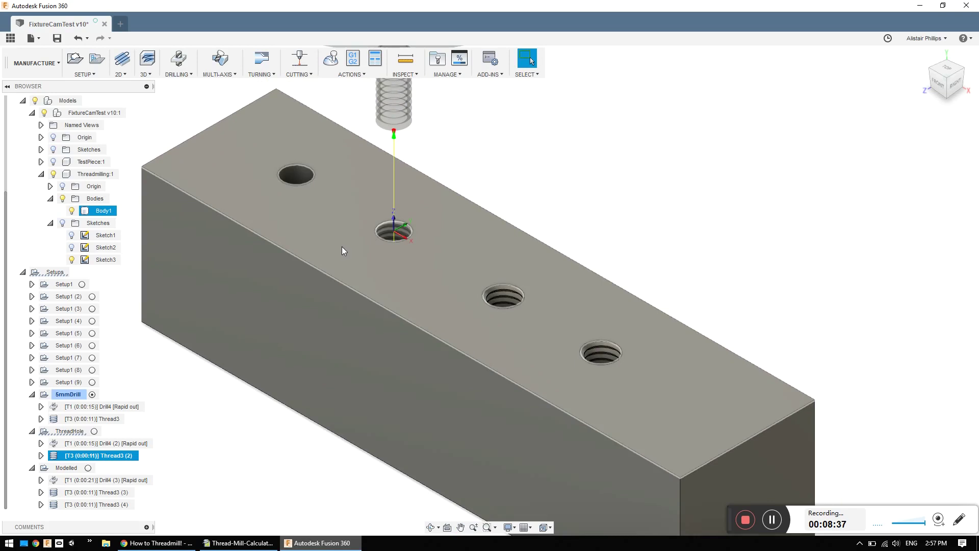
{"action": "scroll", "coordinate": [342, 246], "scroll_direction": "up", "scroll_amount": 3}
{"action": "scroll", "coordinate": [342, 246], "scroll_direction": "down", "scroll_amount": 2}
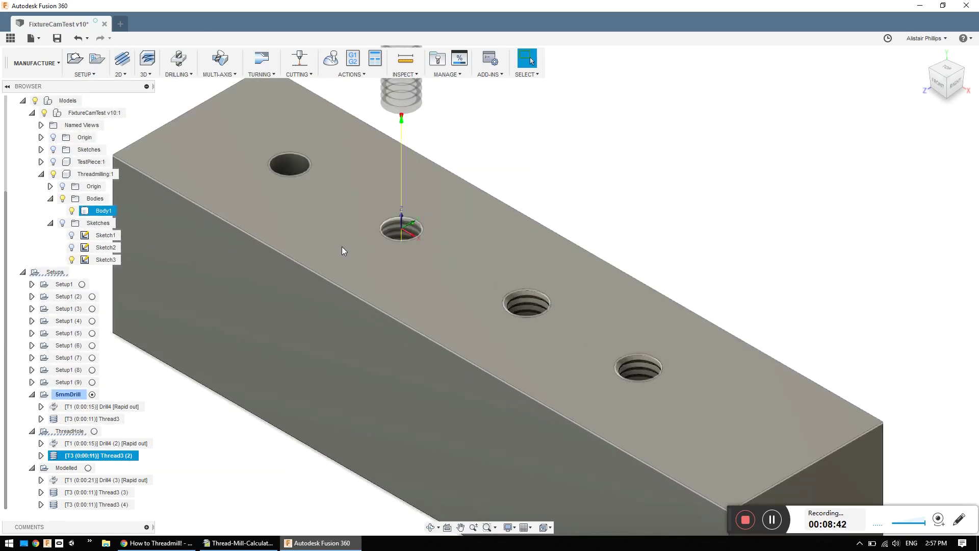
{"action": "scroll", "coordinate": [324, 249], "scroll_direction": "down", "scroll_amount": 2}
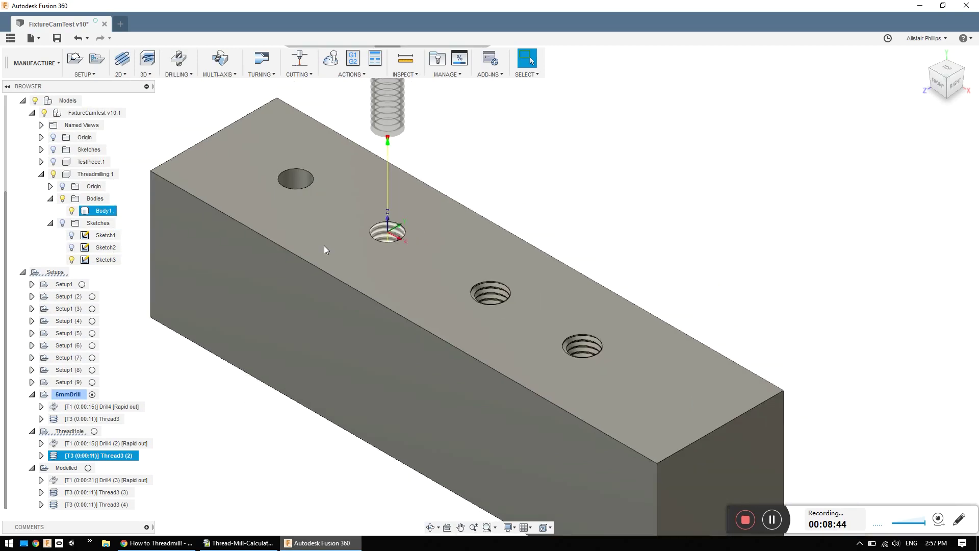
{"action": "scroll", "coordinate": [324, 247], "scroll_direction": "down", "scroll_amount": 3}
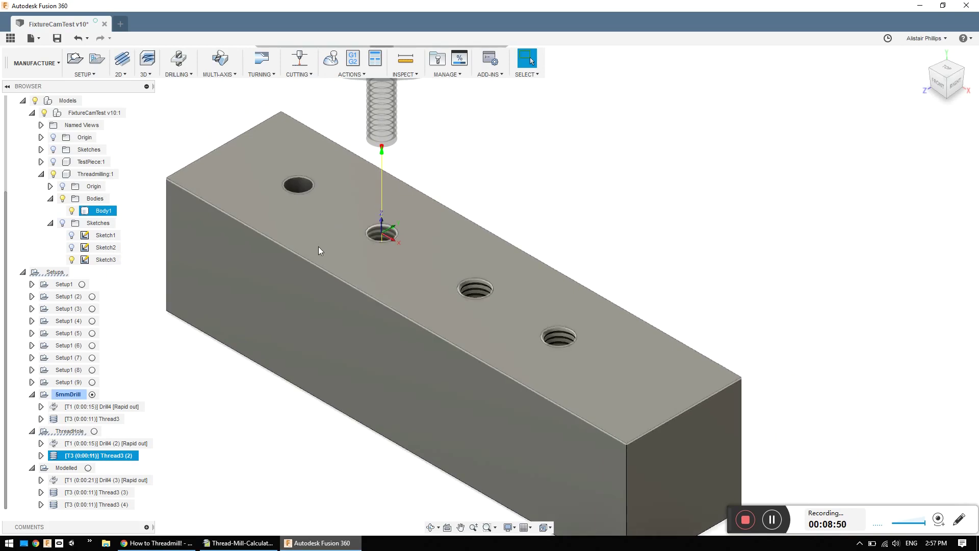
{"action": "left_click", "coordinate": [244, 464]}
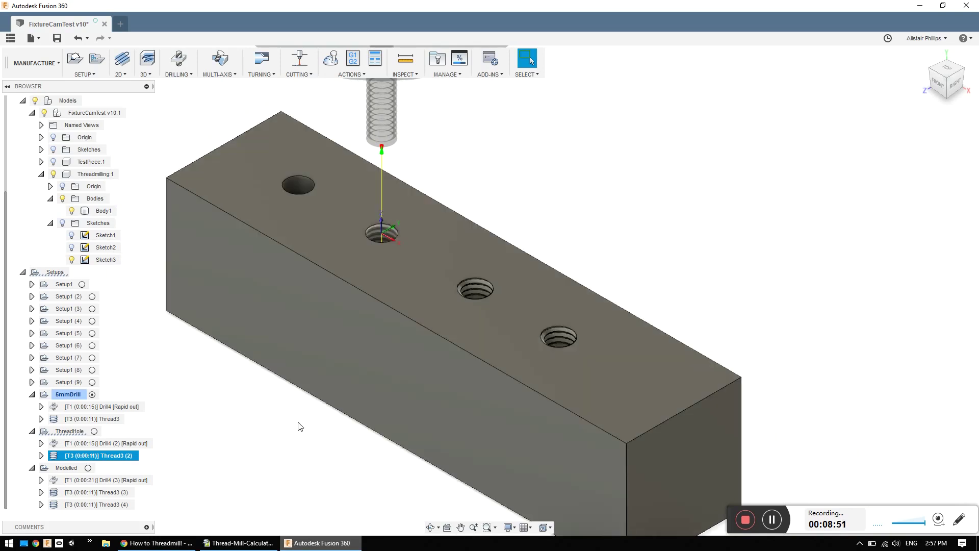